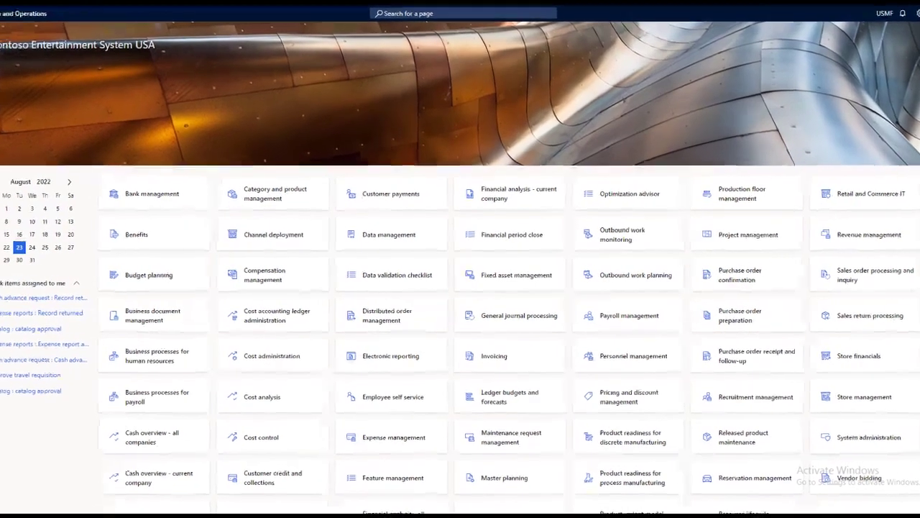
# Open the Reservation hierarchy page from the Warehouse management inventory setup and select the Batch number level of the Batch hierarchy.
pyautogui.click(65, 348)
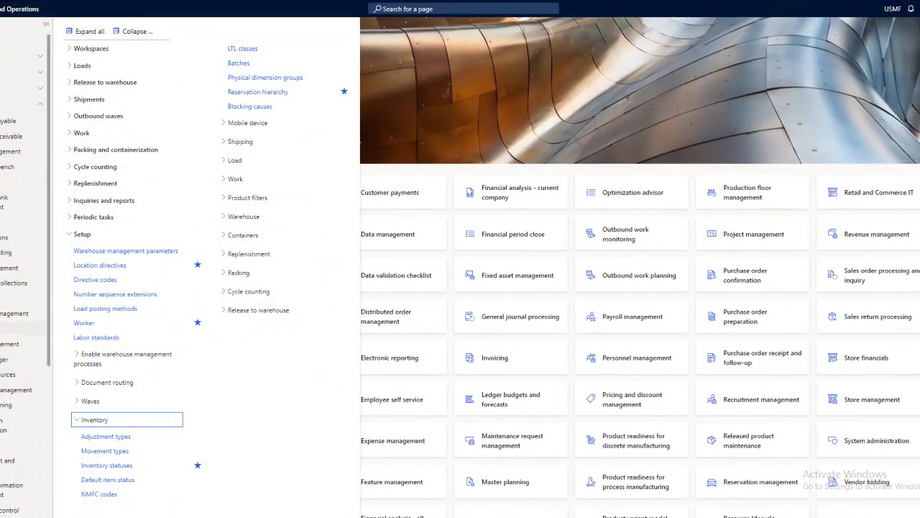
pyautogui.scroll(-5, 22, 287)
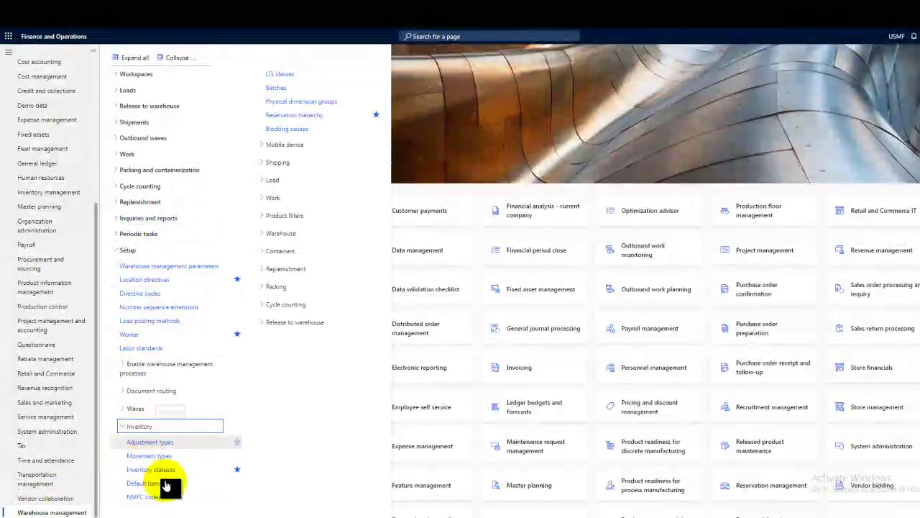
pyautogui.click(305, 119)
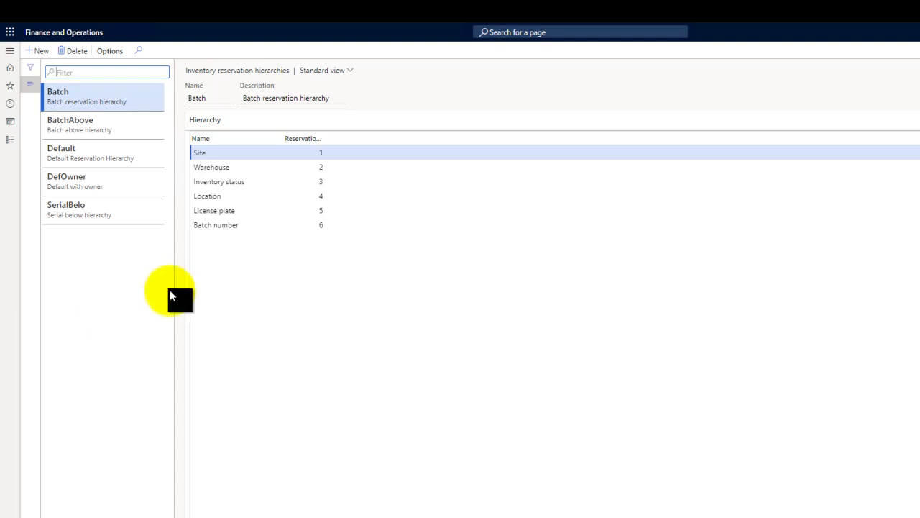
pyautogui.click(226, 224)
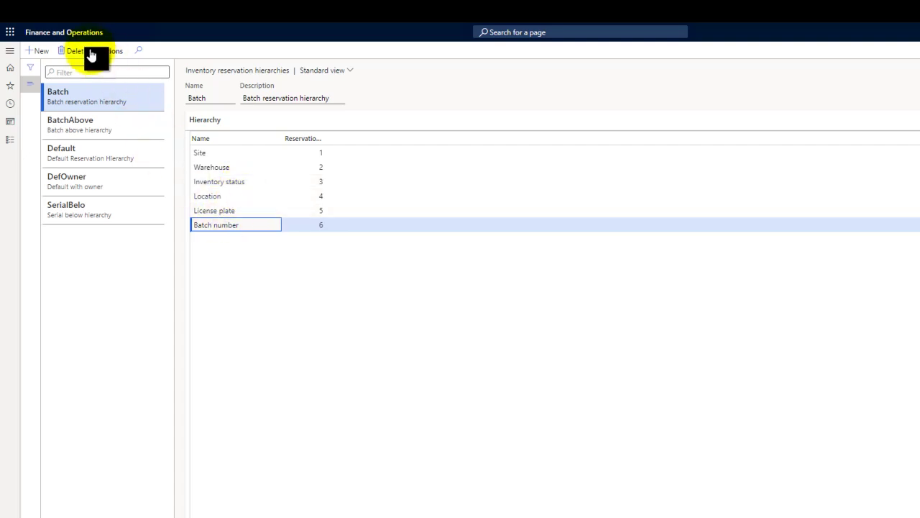
# Start a new reservation hierarchy with the name Test and the description Test.
pyautogui.click(38, 55)
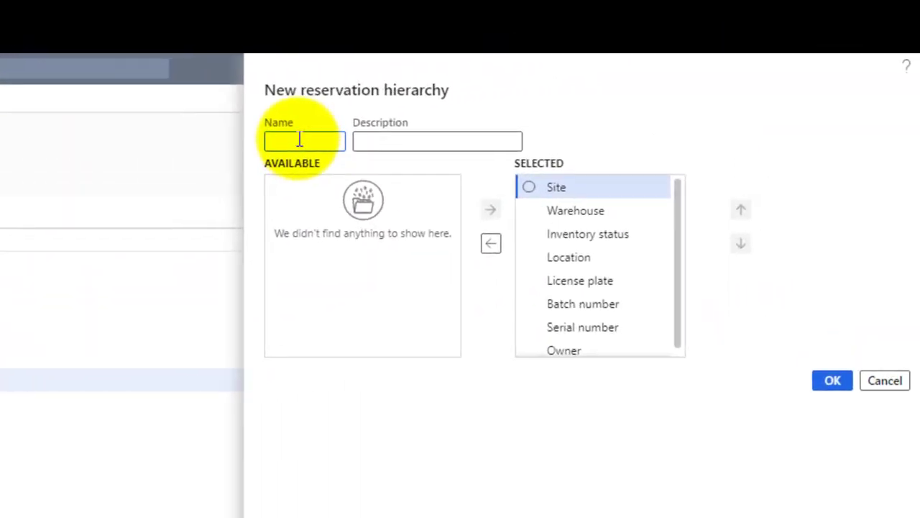
pyautogui.write('TEst')
pyautogui.press('BackSpace')
pyautogui.press('BackSpace')
pyautogui.press('BackSpace')
pyautogui.write('est')
pyautogui.press('Tab')
pyautogui.write('Test')
pyautogui.press('Tab')
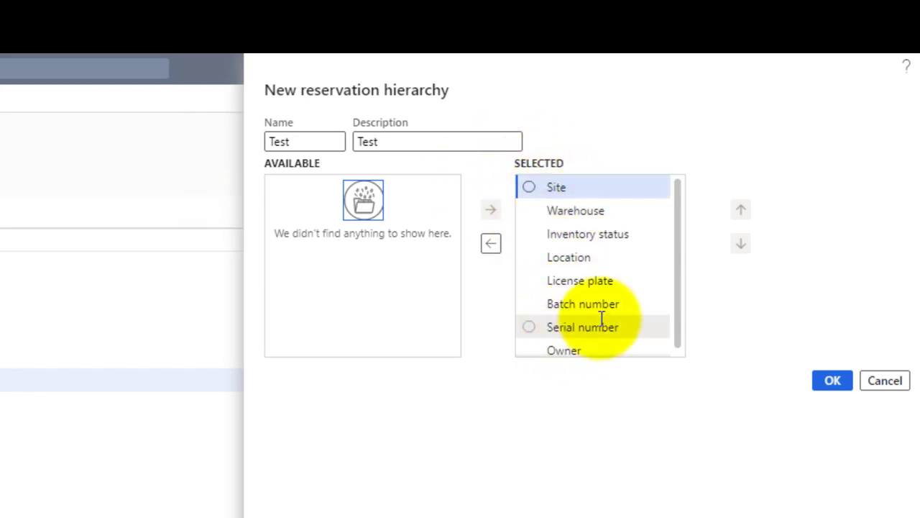
# Try moving Batch number above Location and back below License plate, and try moving License plate above Location.
pyautogui.scroll(-1, 594, 317)
pyautogui.scroll(1, 585, 211)
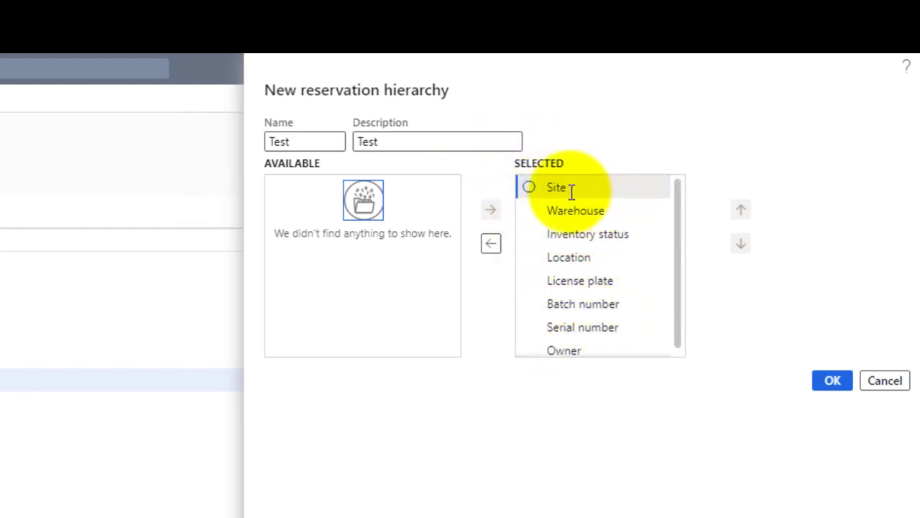
pyautogui.click(578, 210)
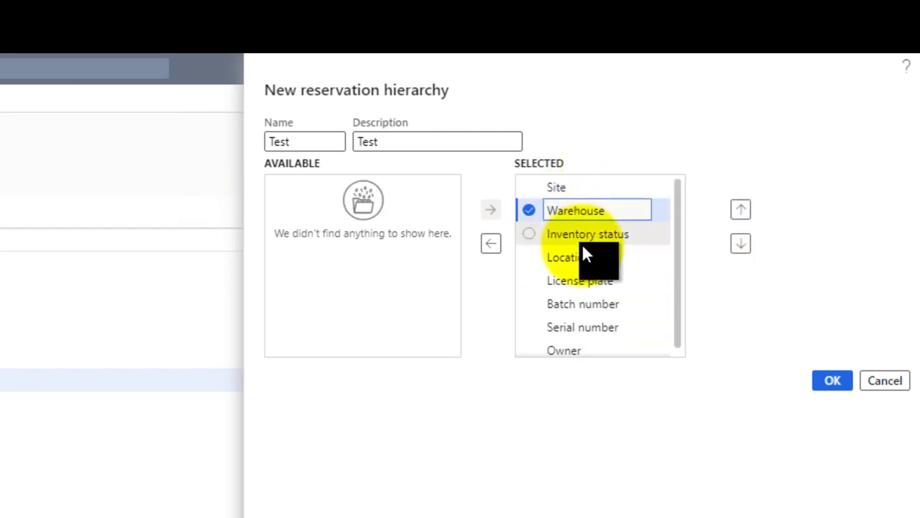
pyautogui.click(583, 236)
pyautogui.click(575, 256)
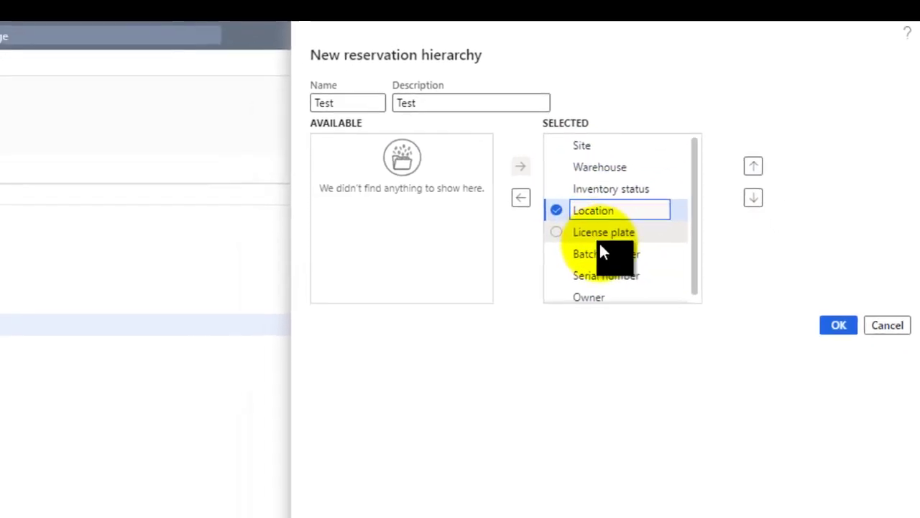
pyautogui.click(602, 253)
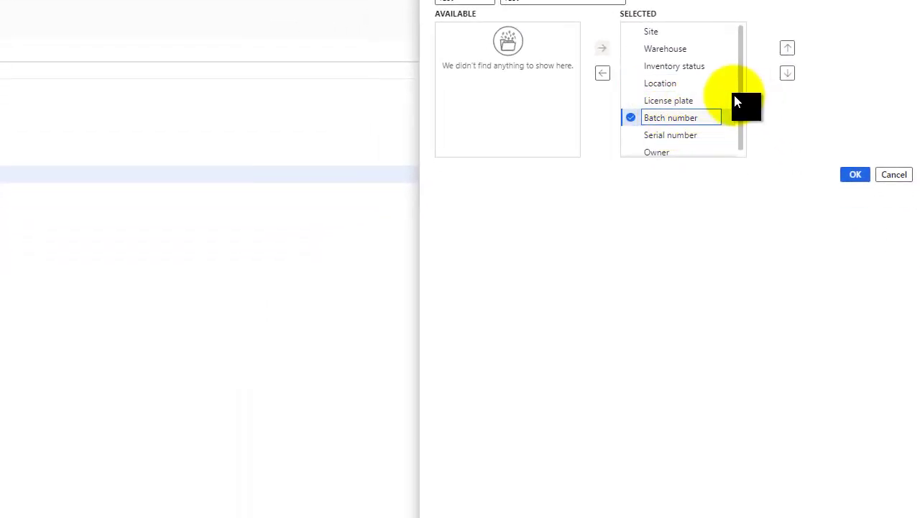
pyautogui.click(788, 53)
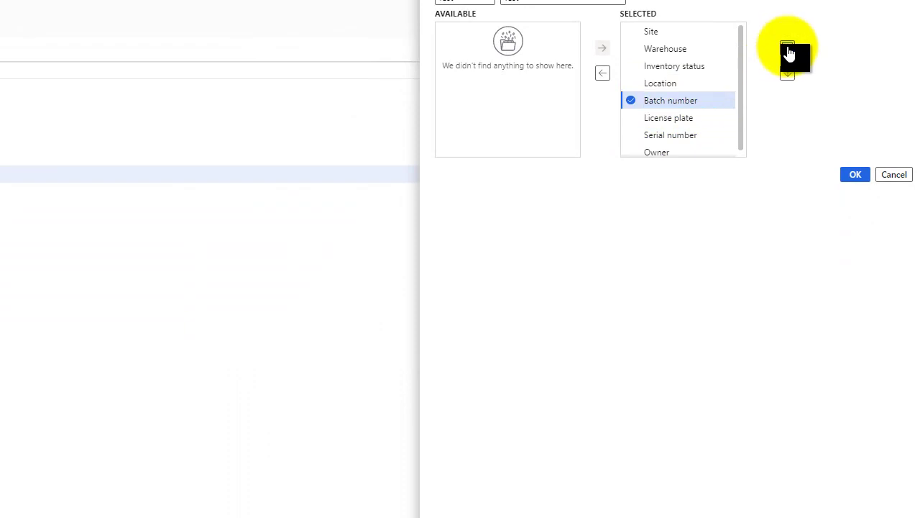
pyautogui.click(789, 53)
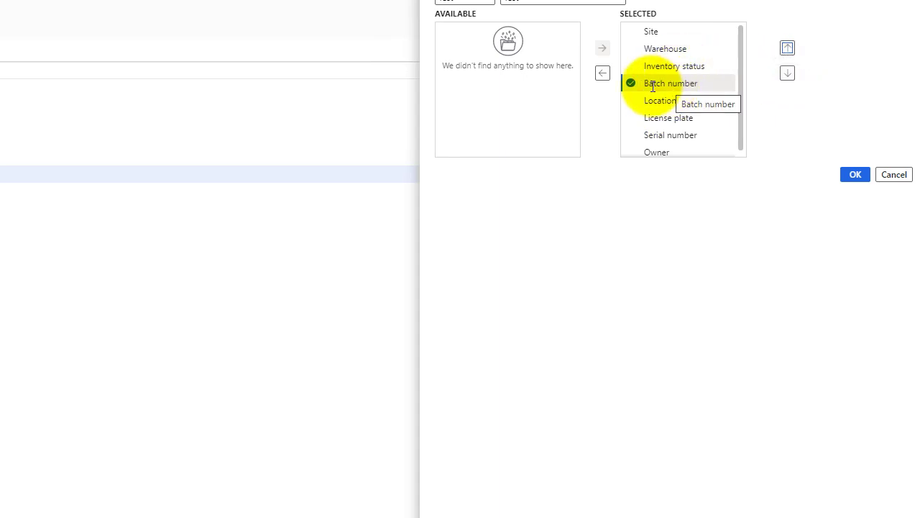
pyautogui.click(789, 74)
pyautogui.click(788, 74)
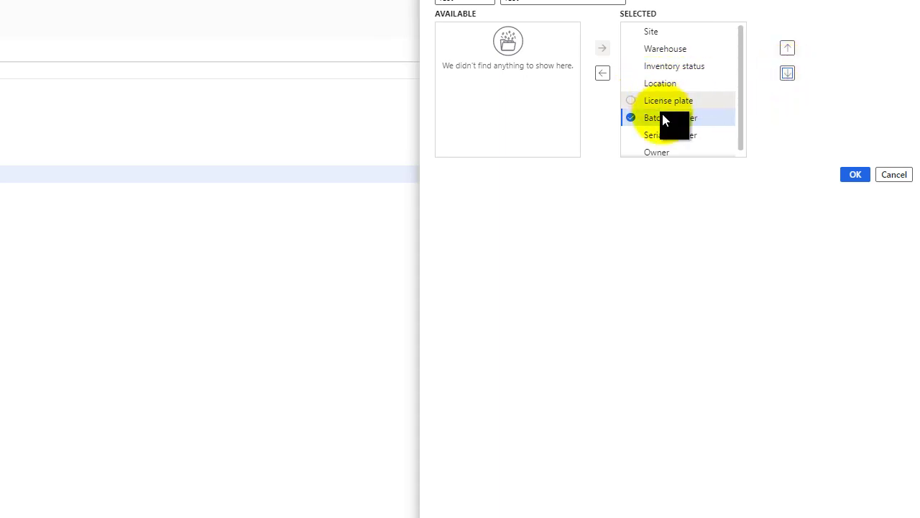
pyautogui.click(668, 100)
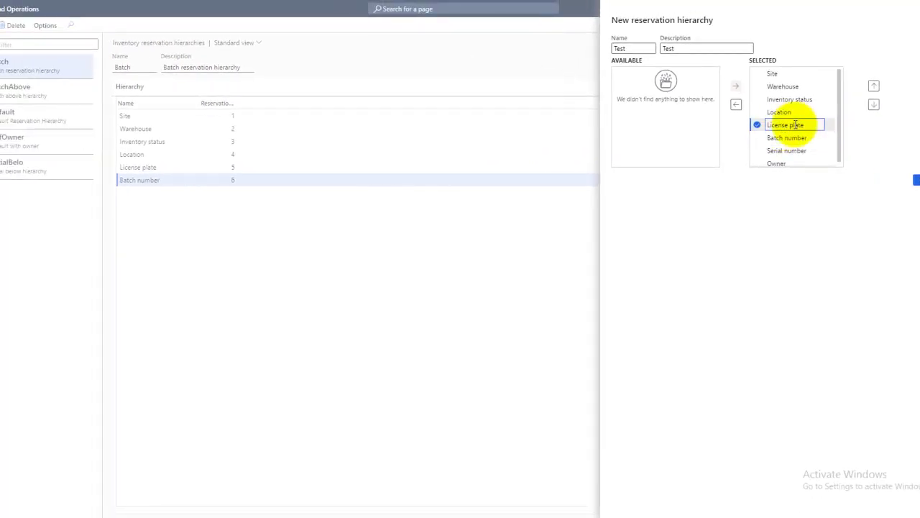
pyautogui.click(873, 88)
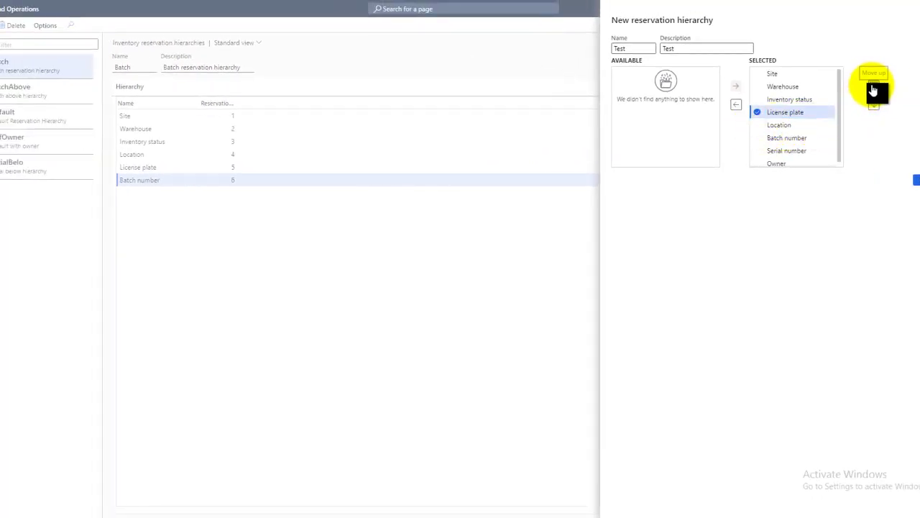
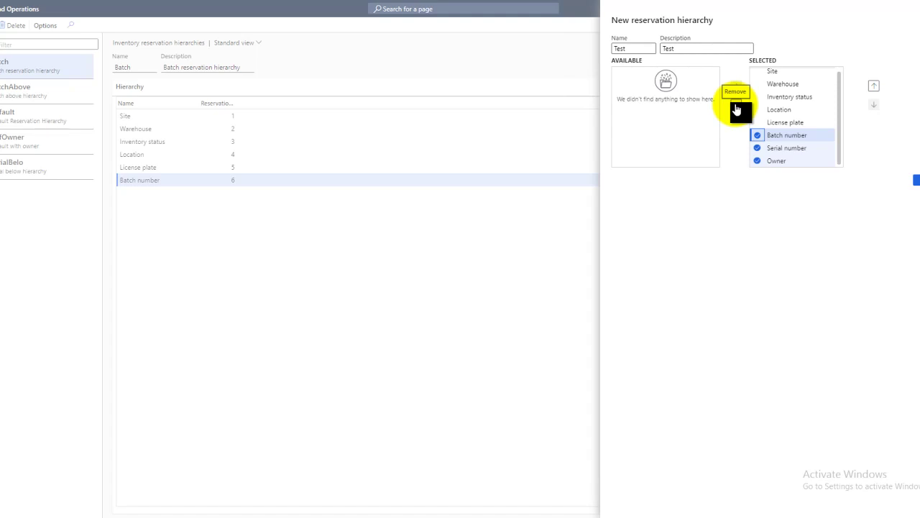
# Remove Batch number, Serial number and Owner from the selected levels and create the Test hierarchy.
pyautogui.click(737, 109)
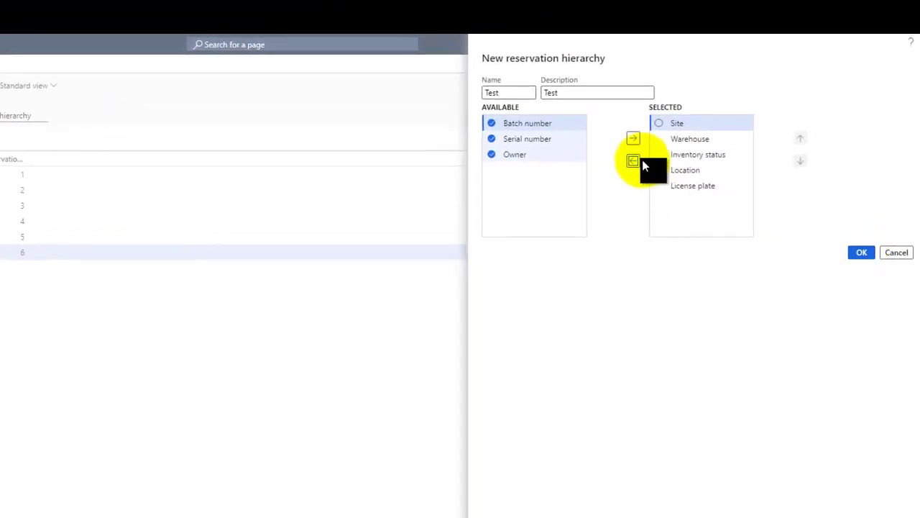
pyautogui.click(678, 124)
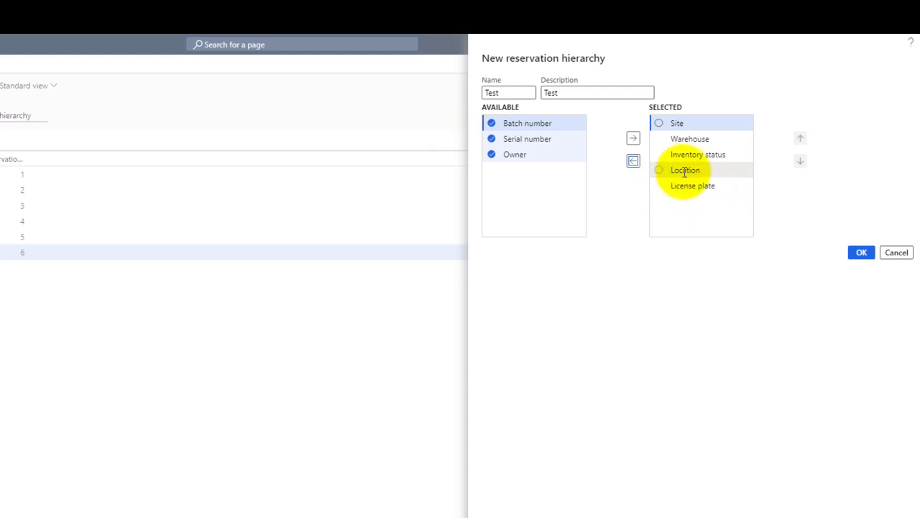
pyautogui.click(863, 253)
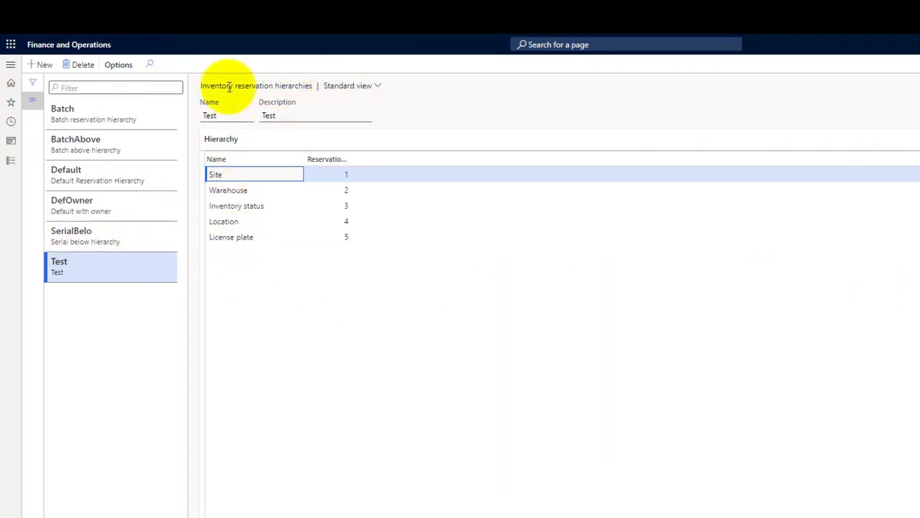
# Open the storage dimension groups in the product information setup and view the Ware group's dimensions and warehouse settings.
pyautogui.moveTo(202, 85); pyautogui.dragTo(309, 85)
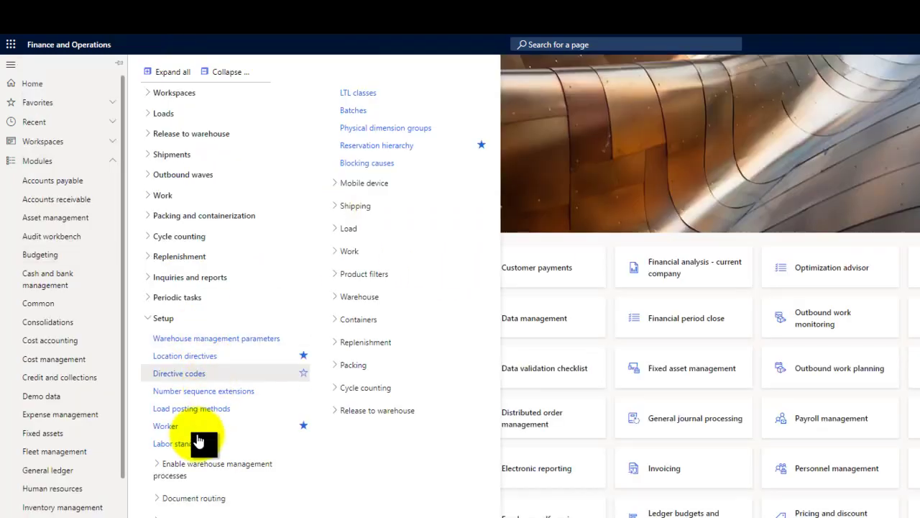
pyautogui.scroll(-3, 69, 356)
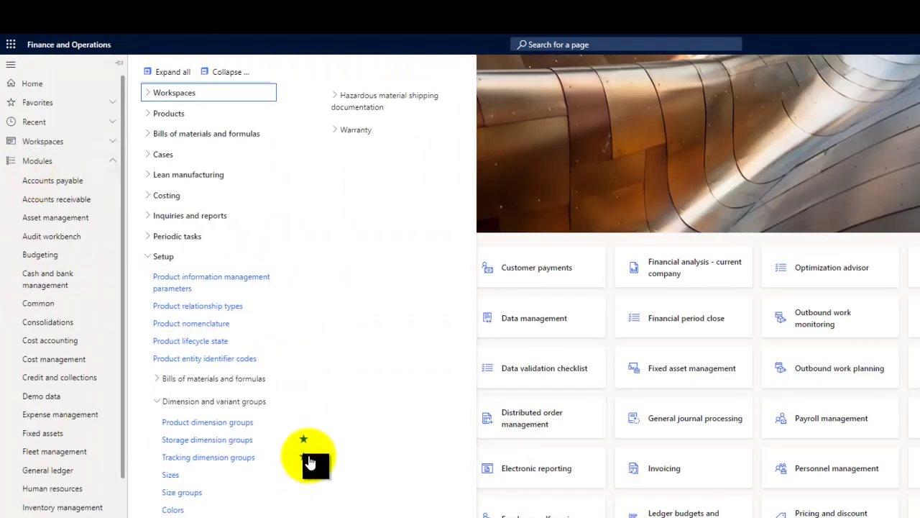
pyautogui.click(215, 439)
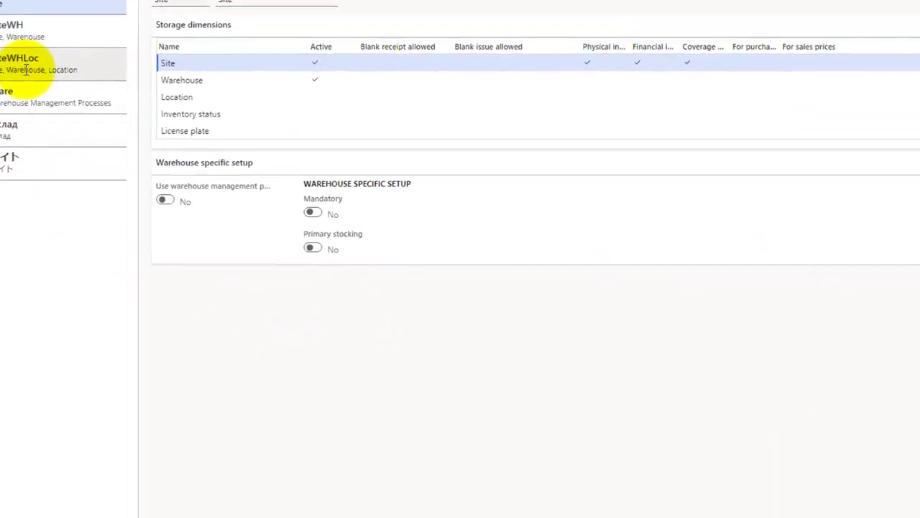
pyautogui.click(98, 190)
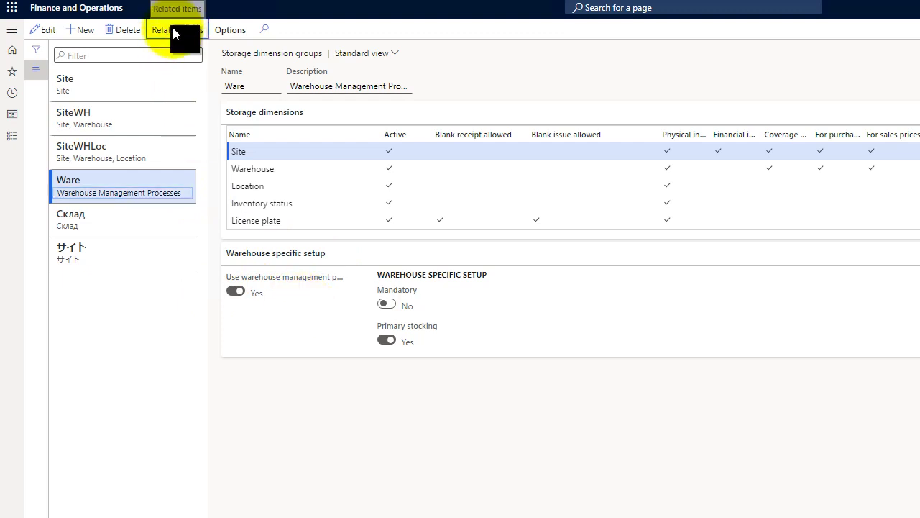
# Open the released products list and view the reservation hierarchies that can be assigned to item A0001.
pyautogui.click(386, 175)
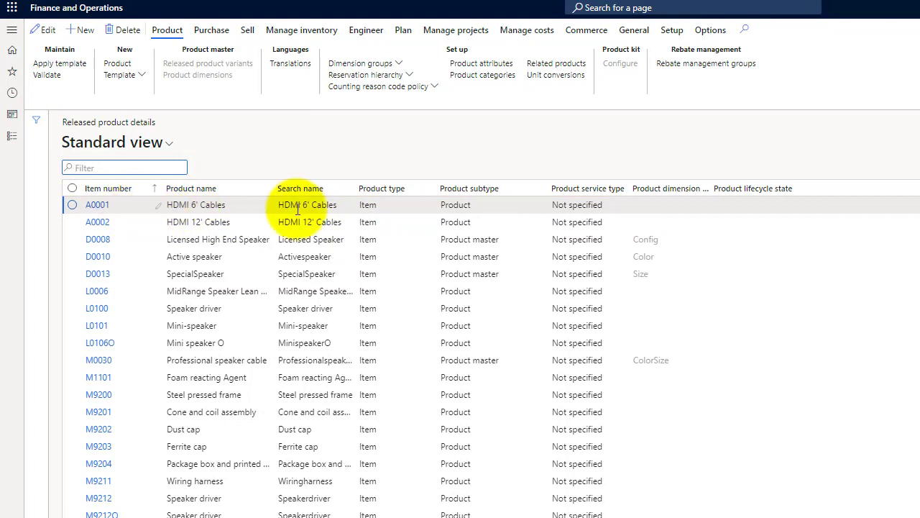
pyautogui.click(548, 208)
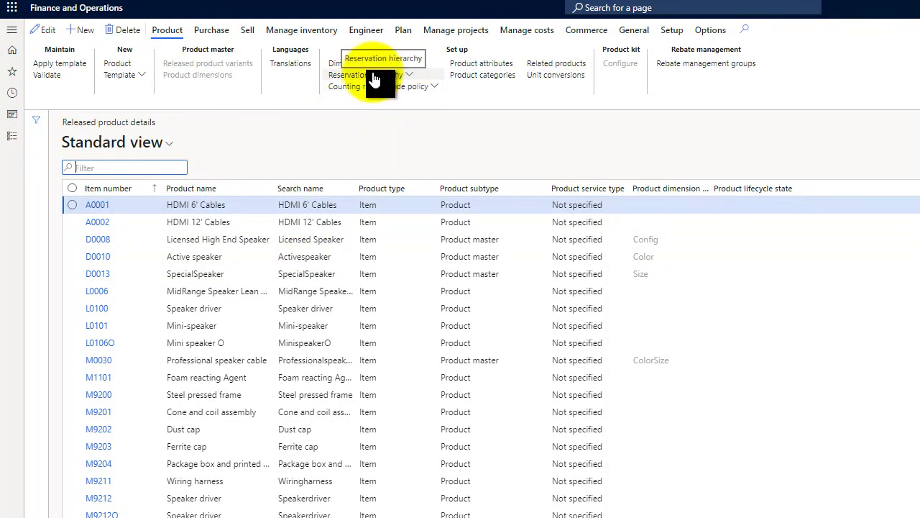
pyautogui.click(406, 74)
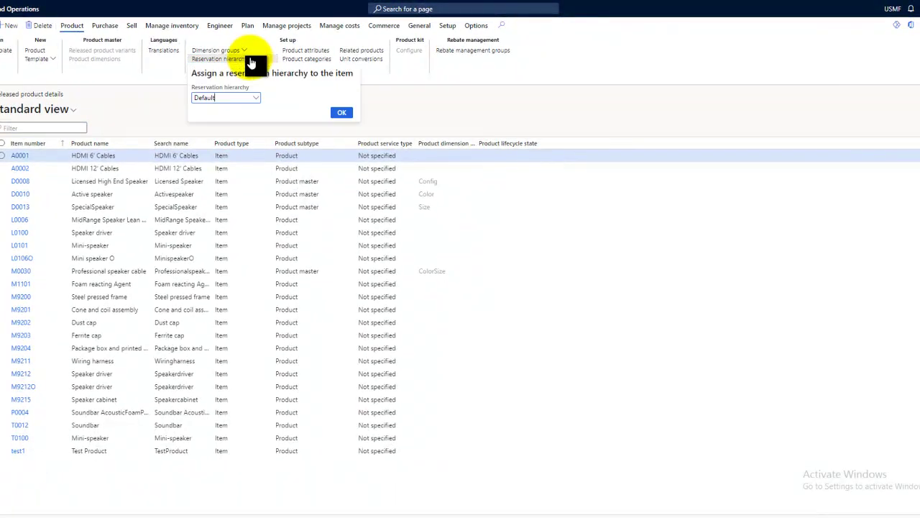
pyautogui.click(258, 99)
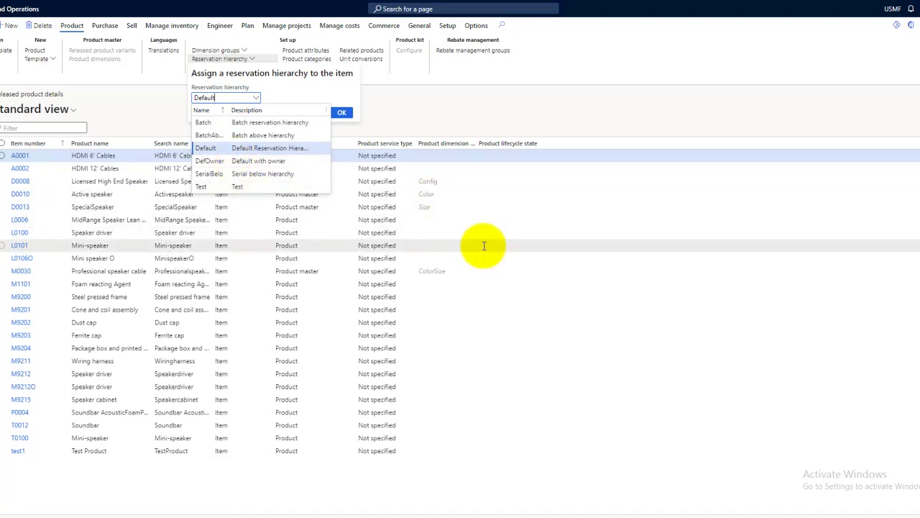
pyautogui.click(86, 118)
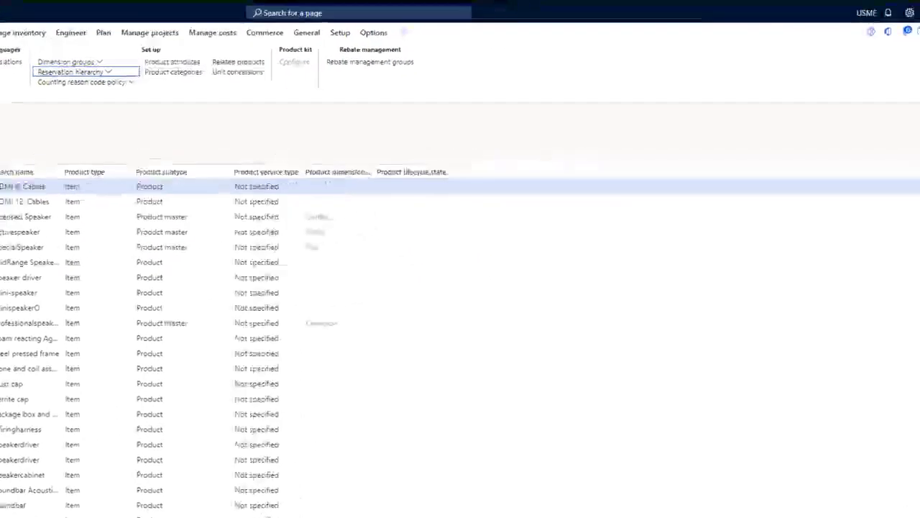
# Start a new released product with product number A1123, product name Test Product002 and search name TestProduct002.
pyautogui.click(546, 263)
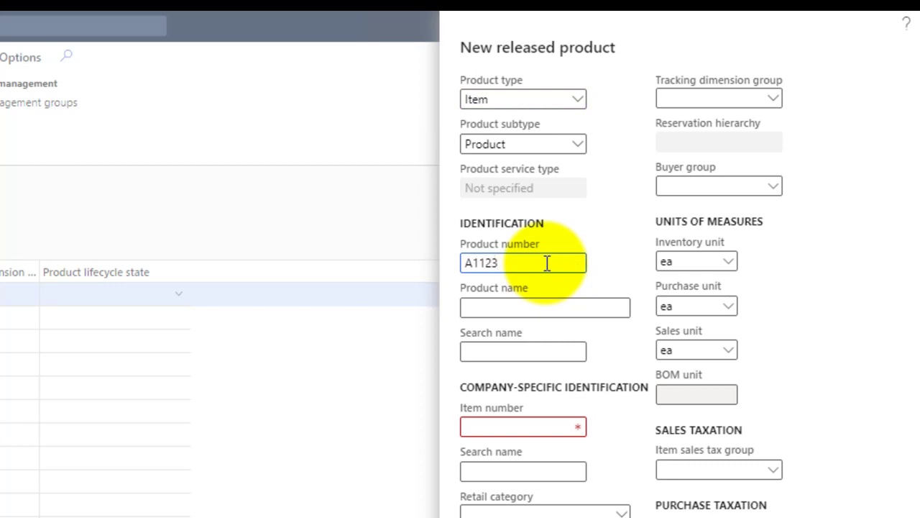
pyautogui.click(546, 310)
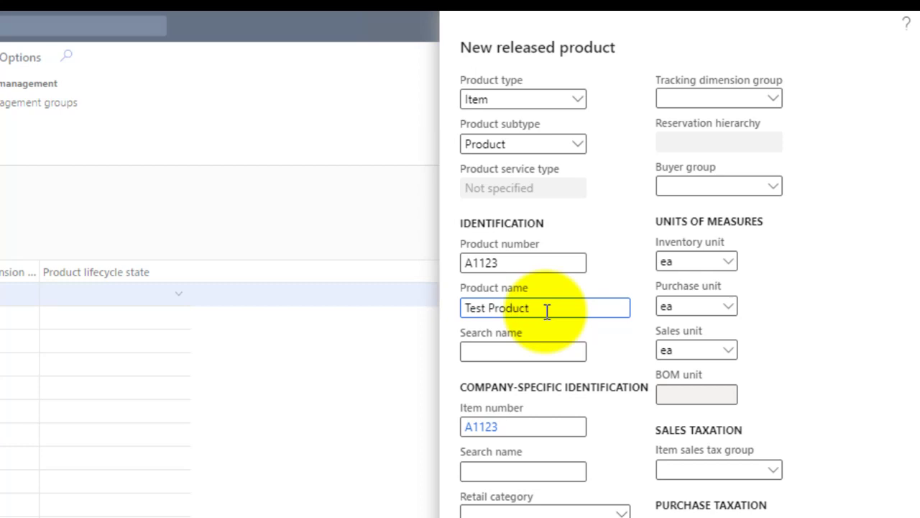
pyautogui.click(513, 350)
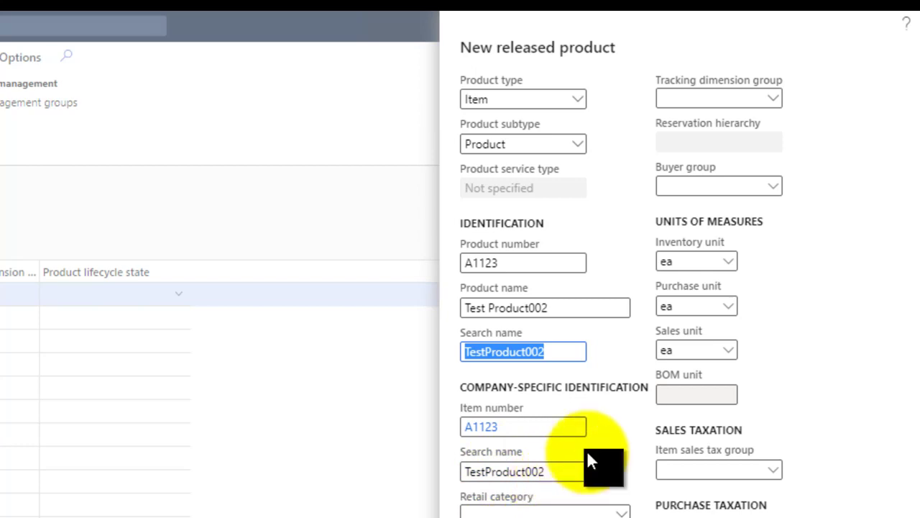
# Set the new product's tracking dimension group to BatchSeria.
pyautogui.click(744, 101)
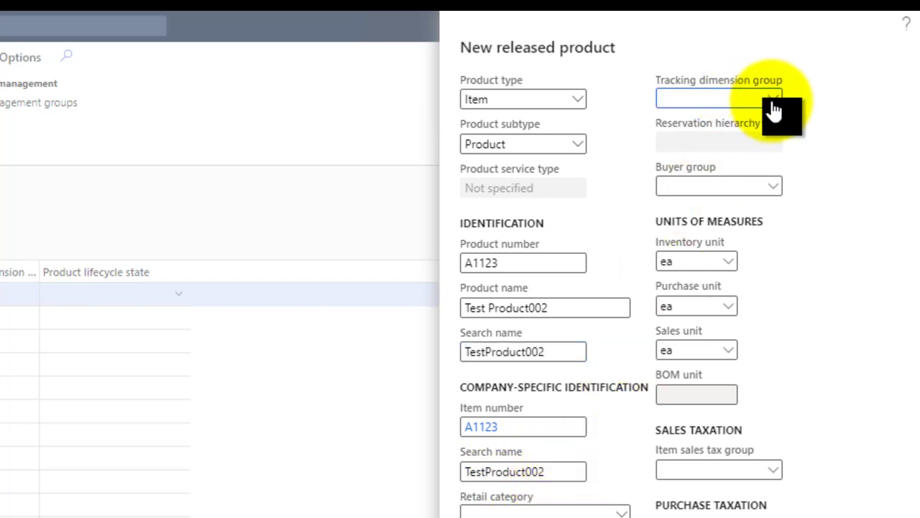
pyautogui.click(772, 101)
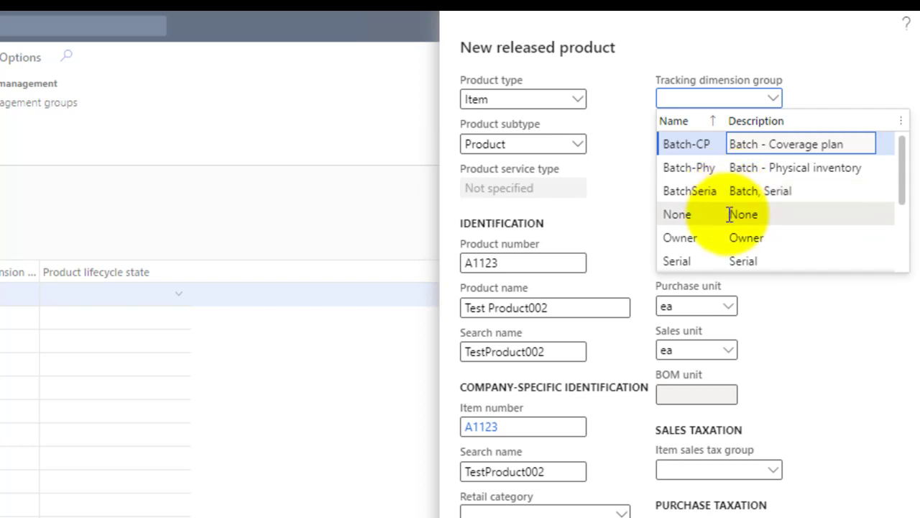
pyautogui.click(719, 190)
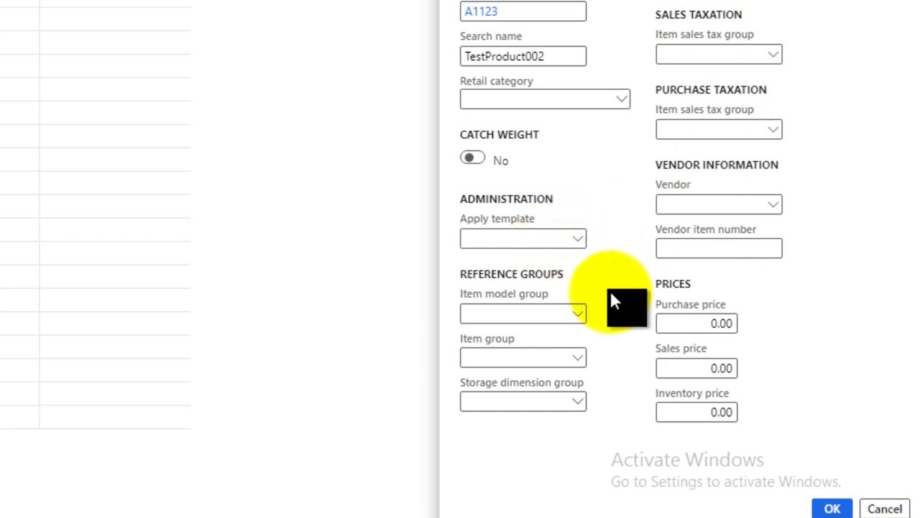
# Set the reference groups to item model group FIFO, item group Audio and storage dimension group Ware.
pyautogui.click(578, 317)
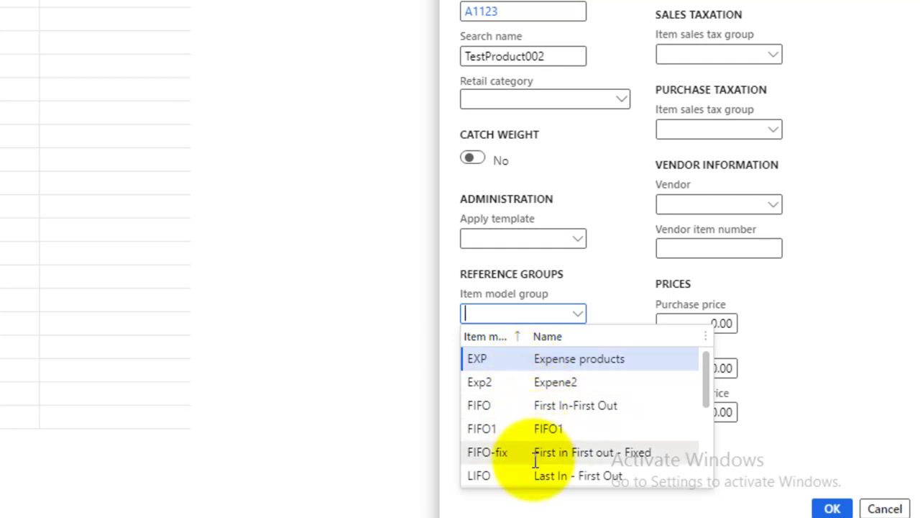
pyautogui.click(527, 407)
pyautogui.click(574, 360)
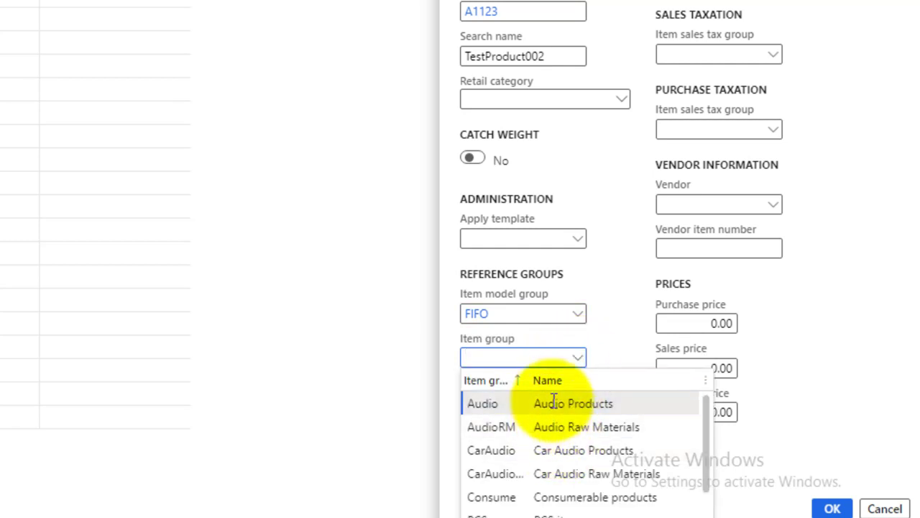
pyautogui.click(553, 401)
pyautogui.click(579, 404)
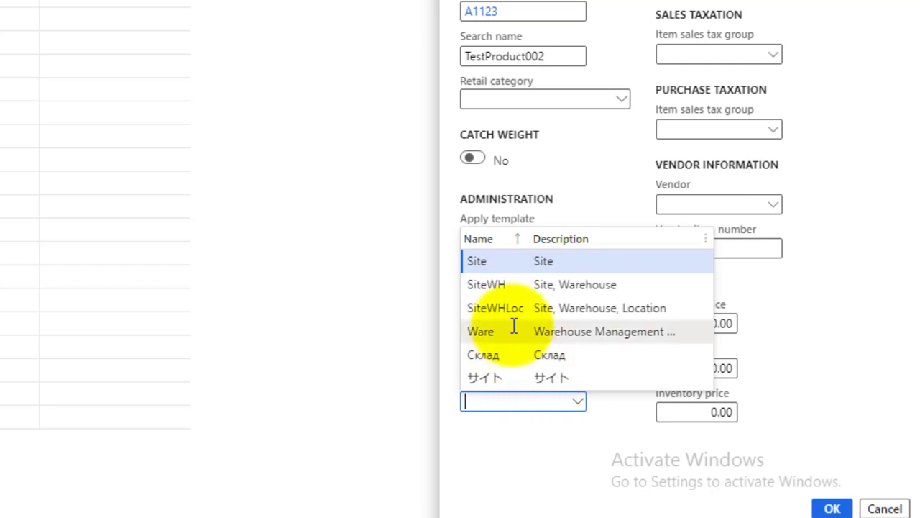
pyautogui.click(579, 333)
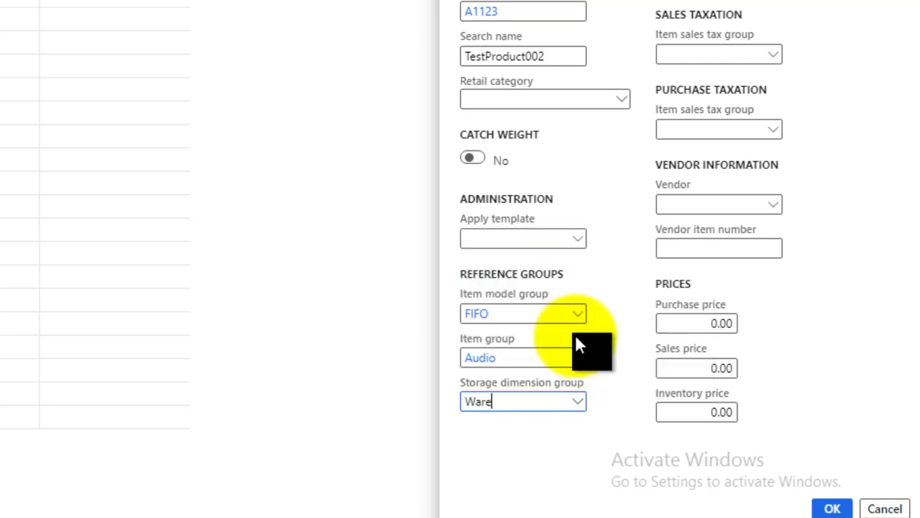
# Set the new product's reservation hierarchy to Test.
pyautogui.scroll(6, 628, 444)
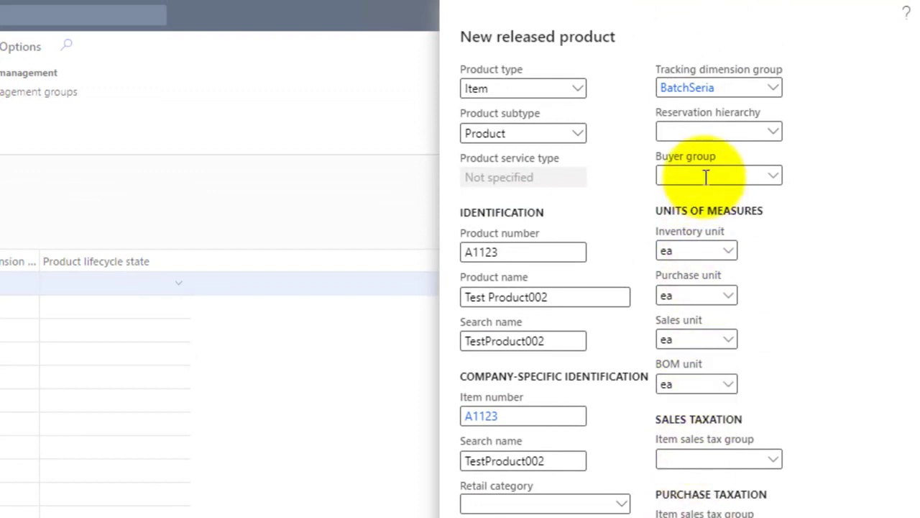
pyautogui.click(704, 134)
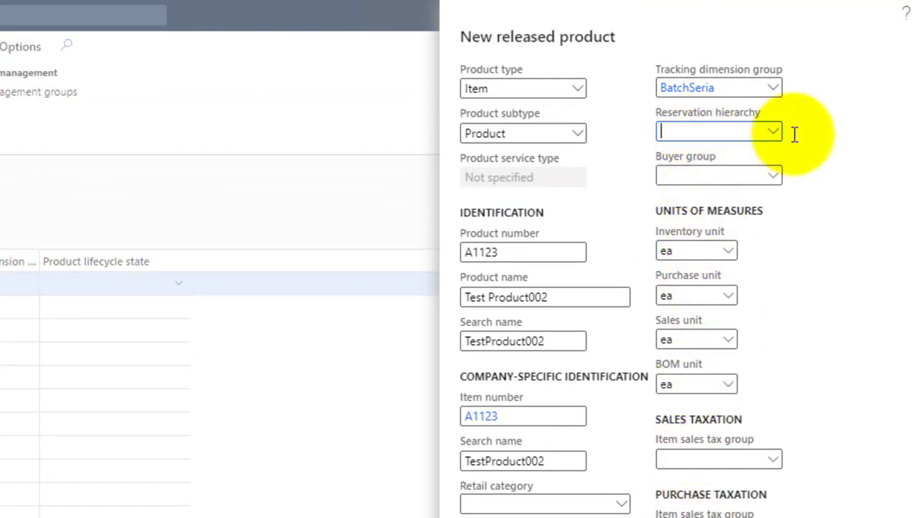
pyautogui.click(773, 133)
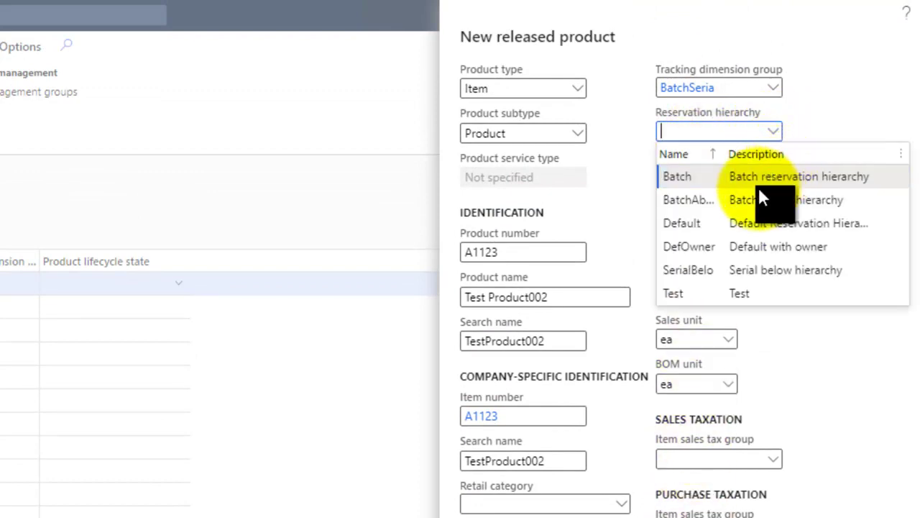
pyautogui.click(683, 293)
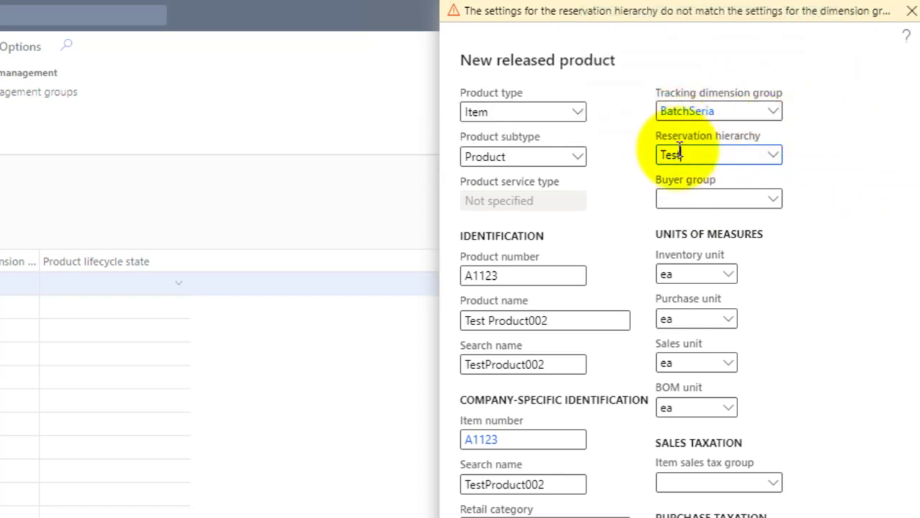
# Change the tracking dimension group to None and dismiss the hierarchy mismatch warning.
pyautogui.click(700, 112)
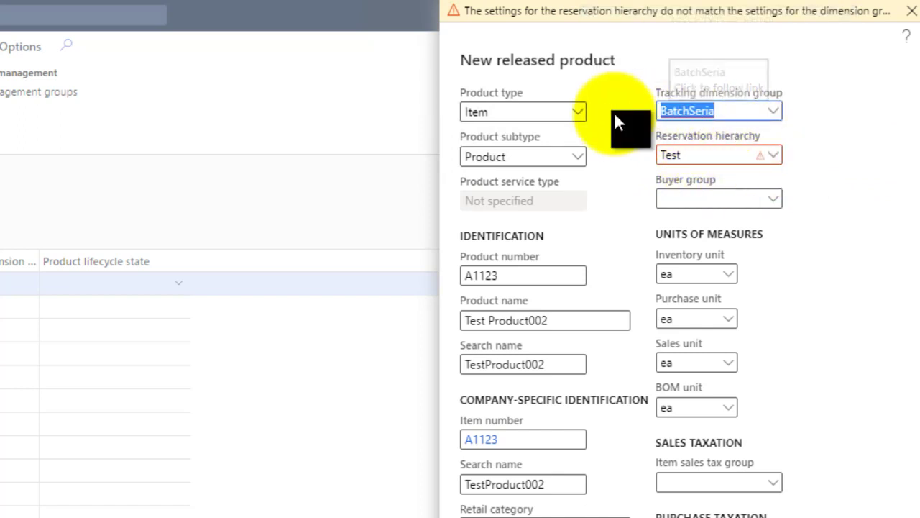
pyautogui.click(774, 114)
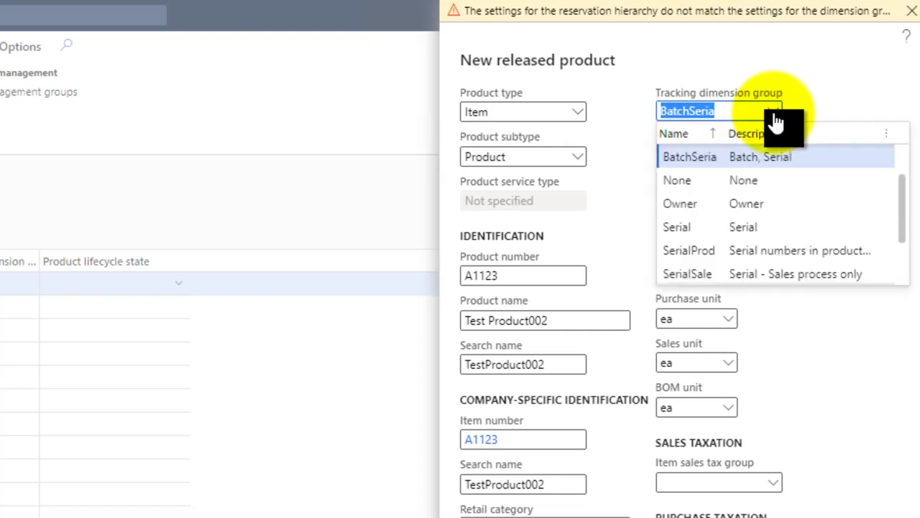
pyautogui.click(739, 184)
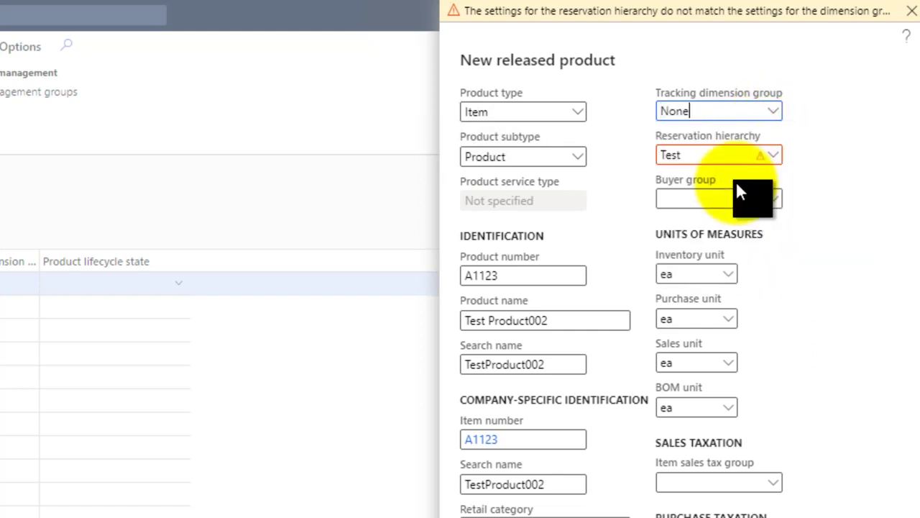
pyautogui.click(684, 154)
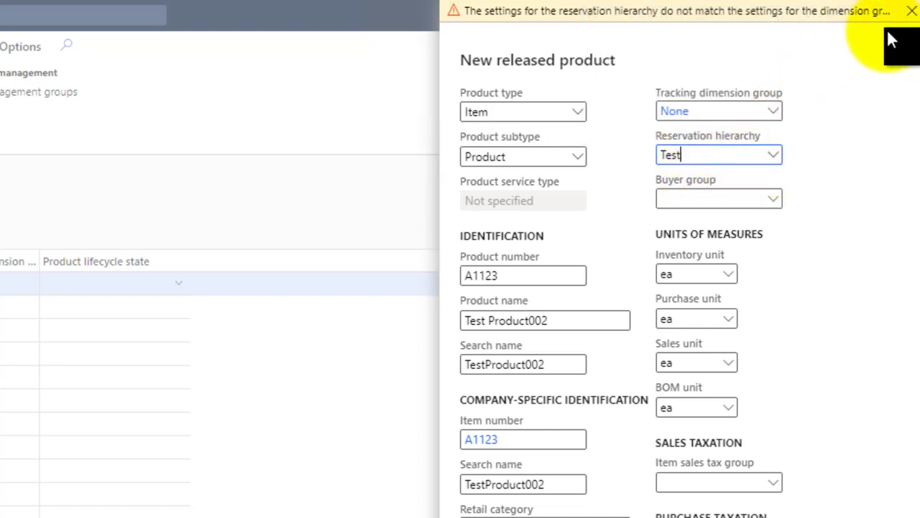
pyautogui.click(911, 10)
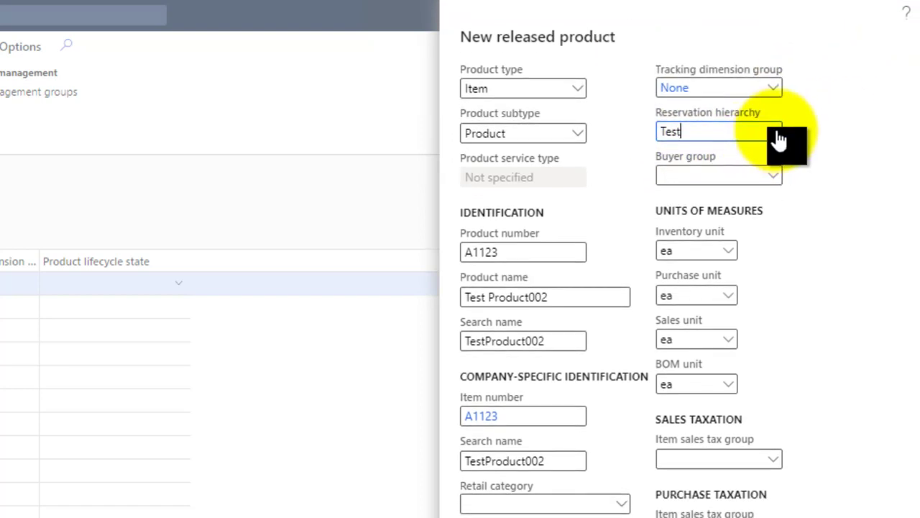
# Reselect the Test reservation hierarchy and create the released product.
pyautogui.click(773, 132)
pyautogui.click(704, 179)
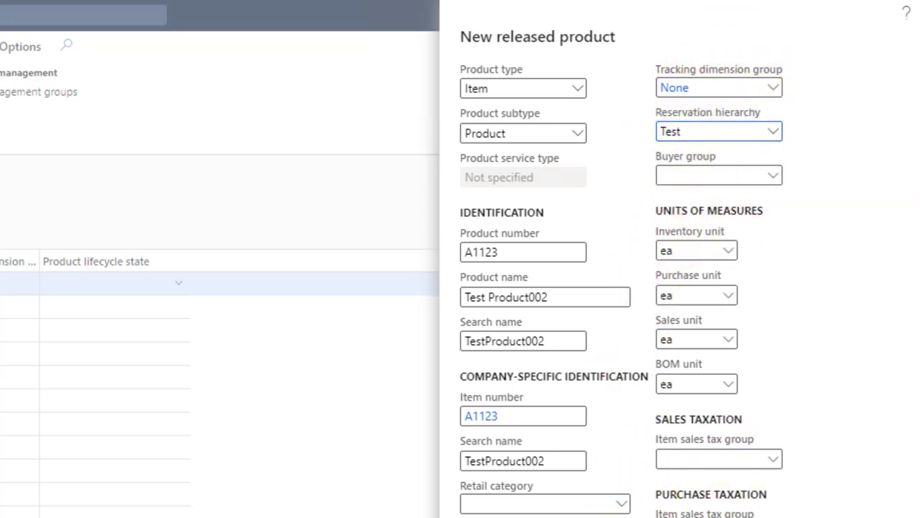
pyautogui.click(832, 495)
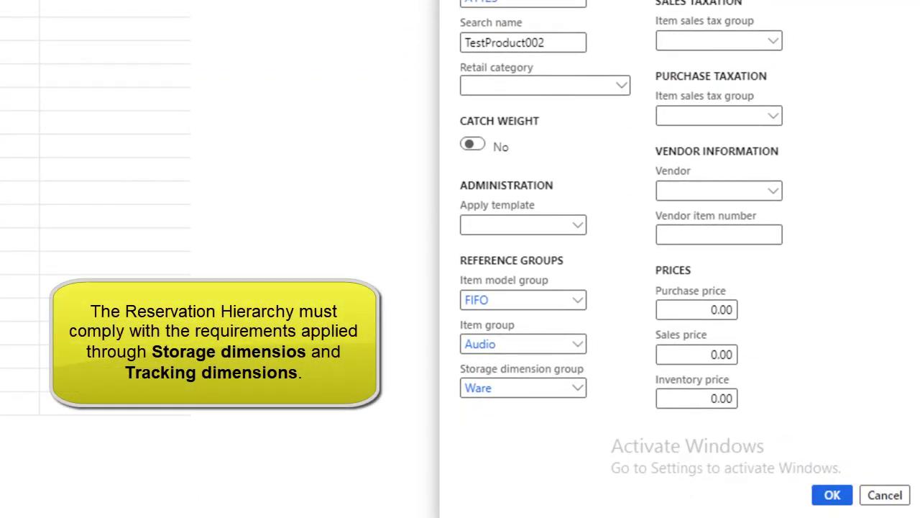
pyautogui.click(504, 391)
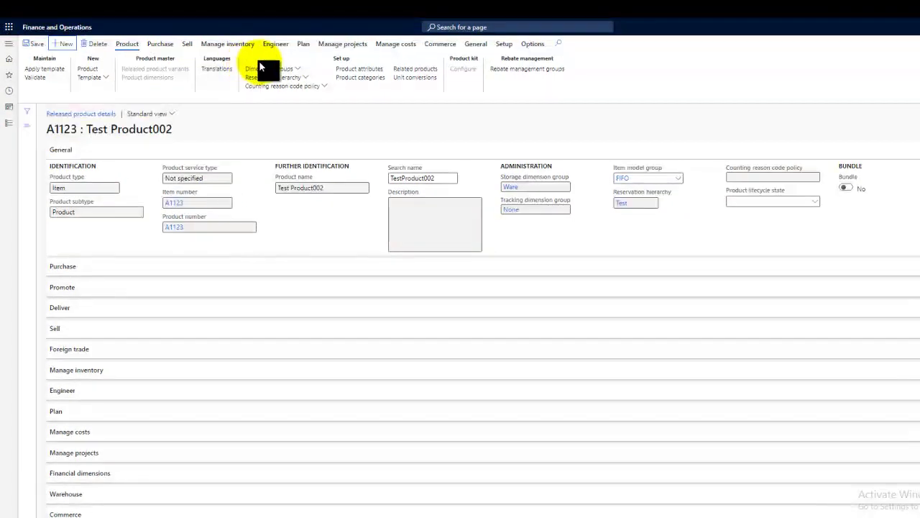
# Assign the Default reservation hierarchy to item A1123 from its released product details.
pyautogui.click(303, 78)
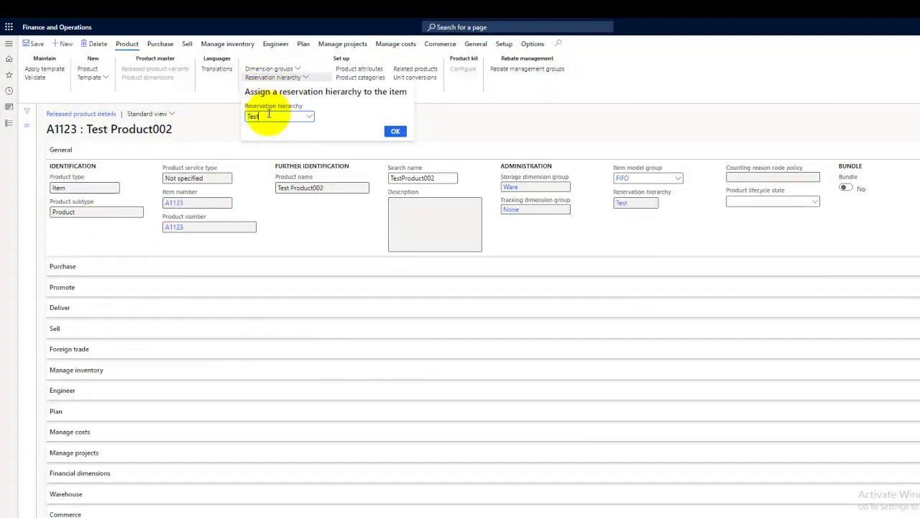
pyautogui.click(313, 119)
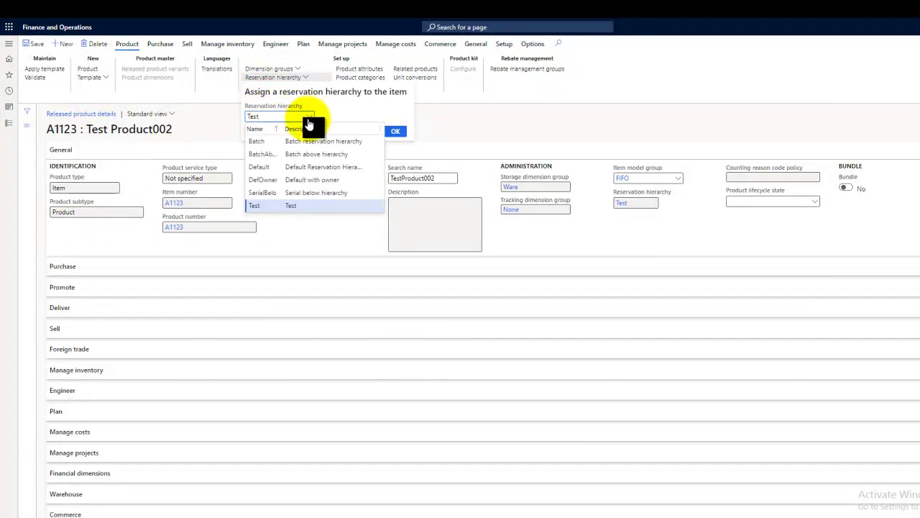
pyautogui.click(291, 167)
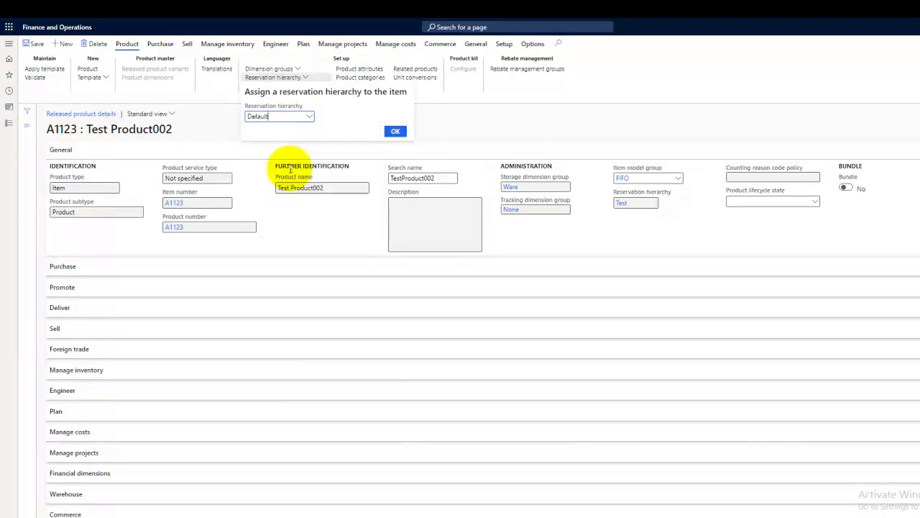
pyautogui.click(394, 130)
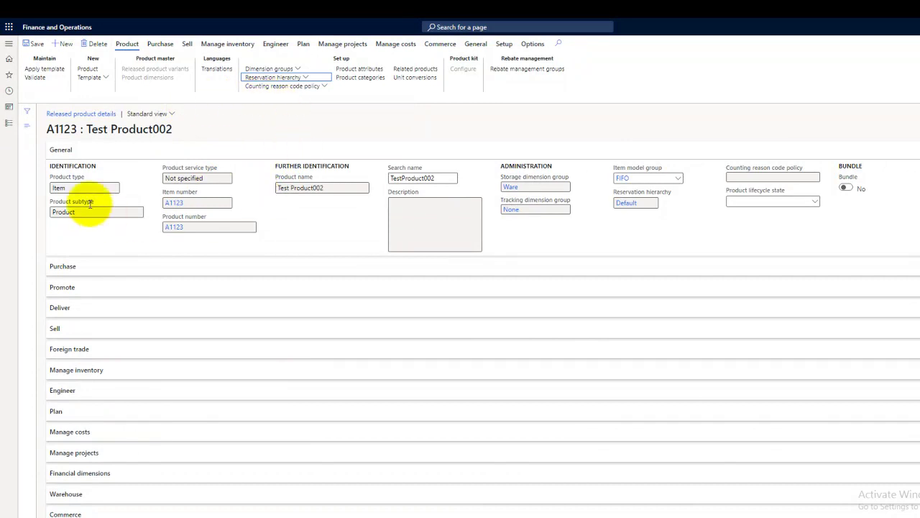
# Assign the Test reservation hierarchy to item A1123.
pyautogui.tripleClick(48, 128)
pyautogui.click(302, 79)
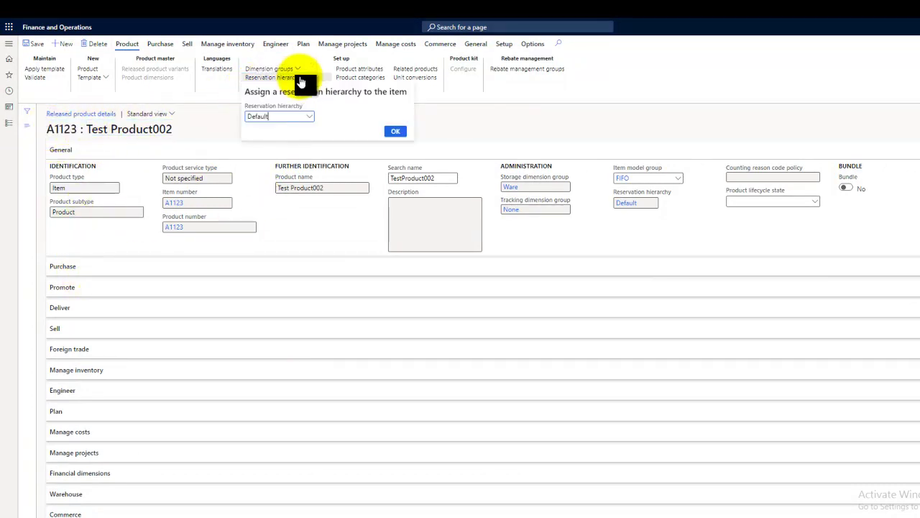
pyautogui.click(308, 119)
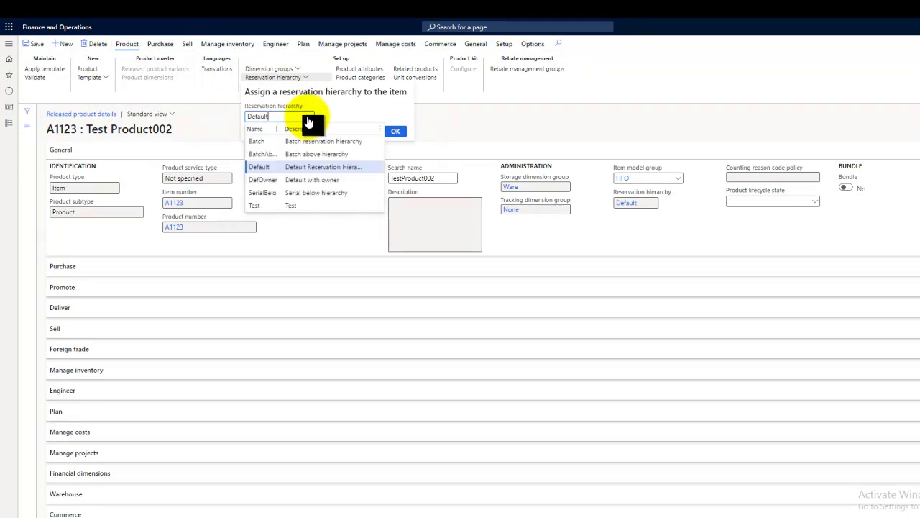
pyautogui.click(272, 206)
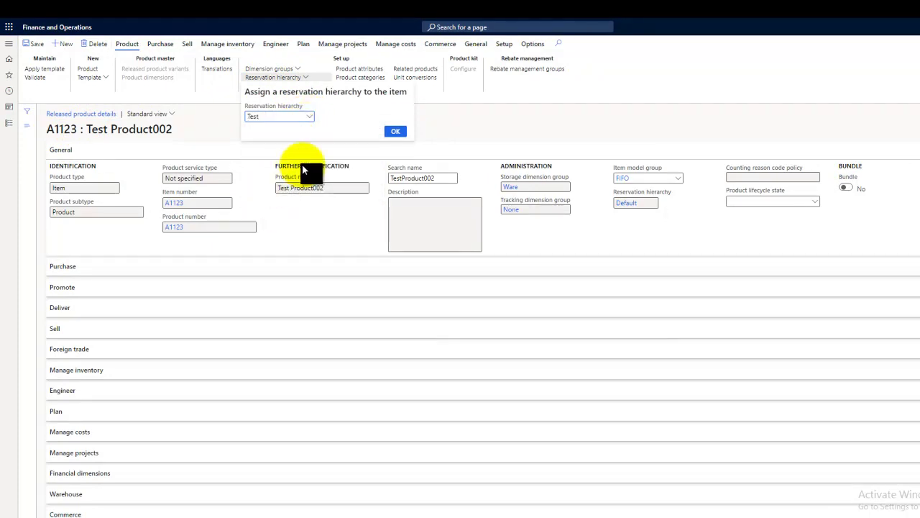
pyautogui.click(394, 133)
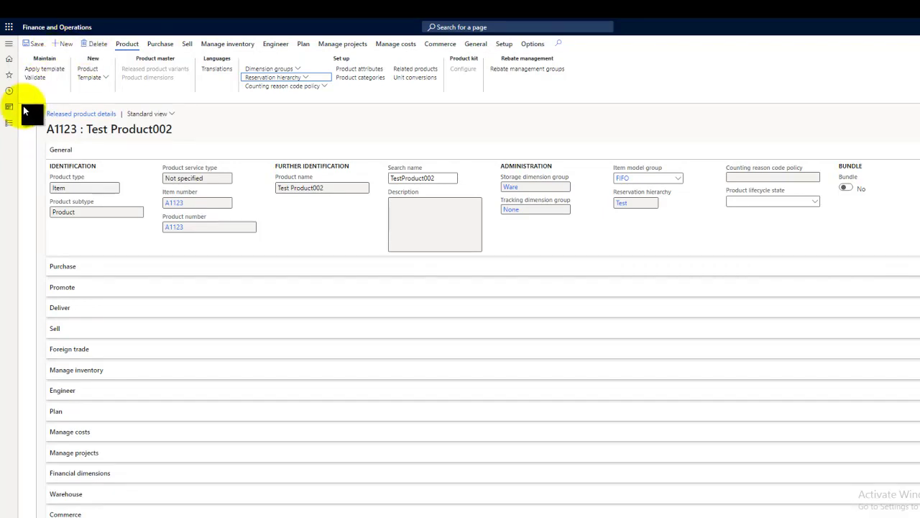
# Open the periodic task in product information management for changing the reservation hierarchy of warehouse items.
pyautogui.click(7, 123)
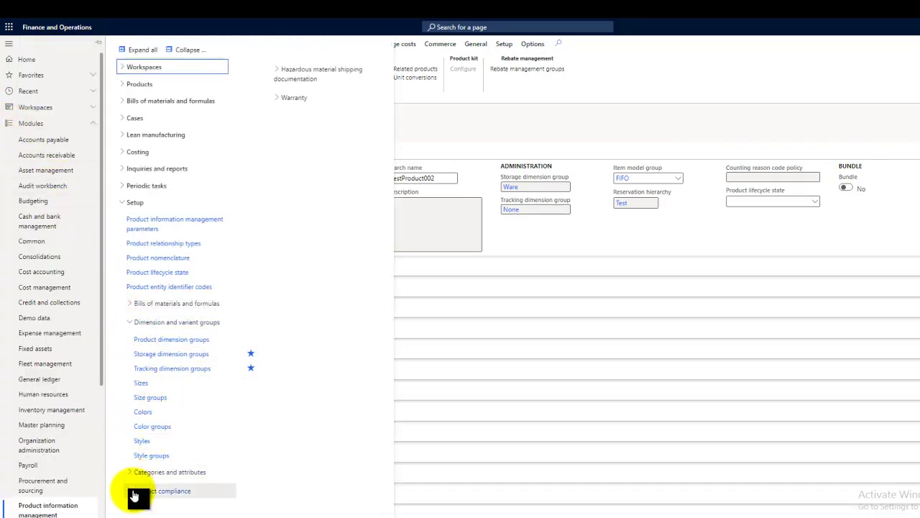
pyautogui.click(123, 186)
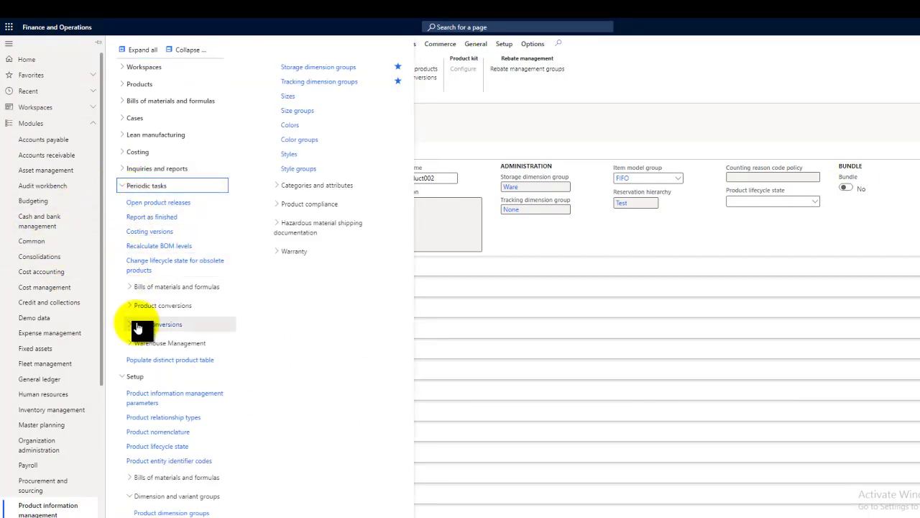
pyautogui.click(130, 346)
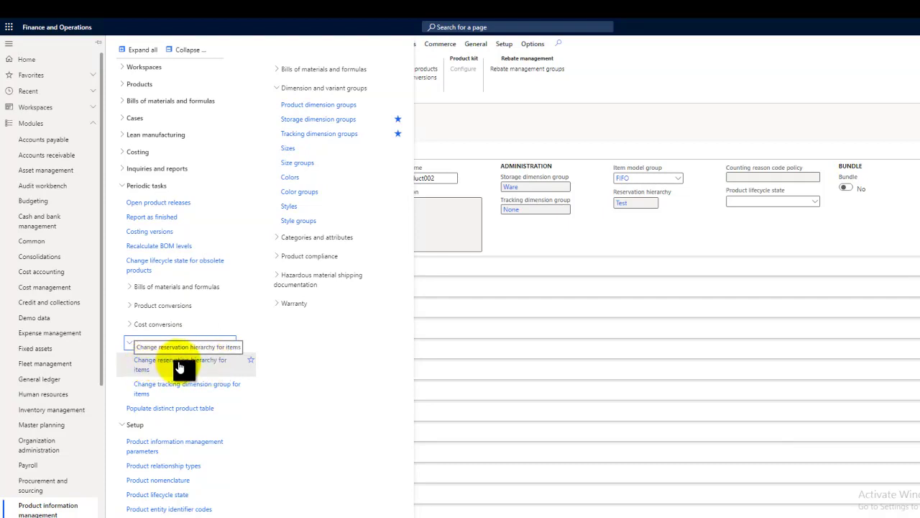
pyautogui.click(179, 367)
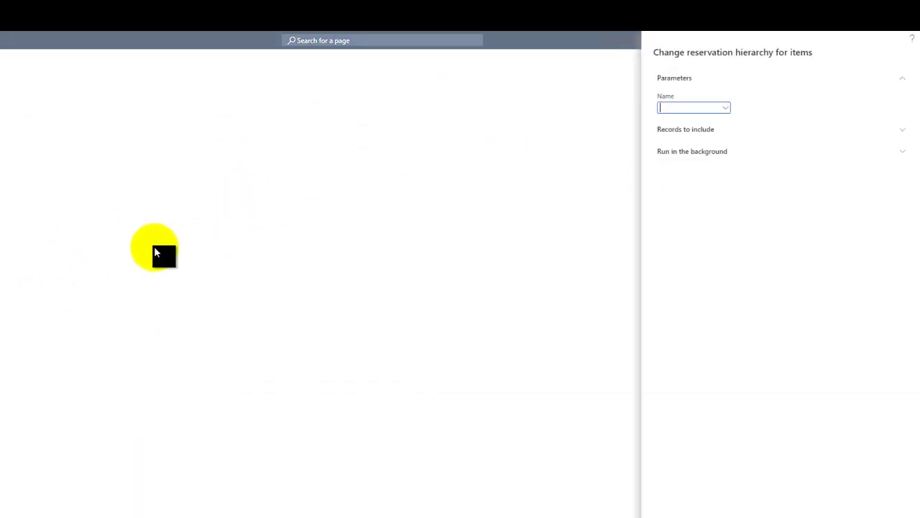
# Run the reservation hierarchy change with Default as the new hierarchy, limiting the included records to item number A1123.
pyautogui.click(726, 111)
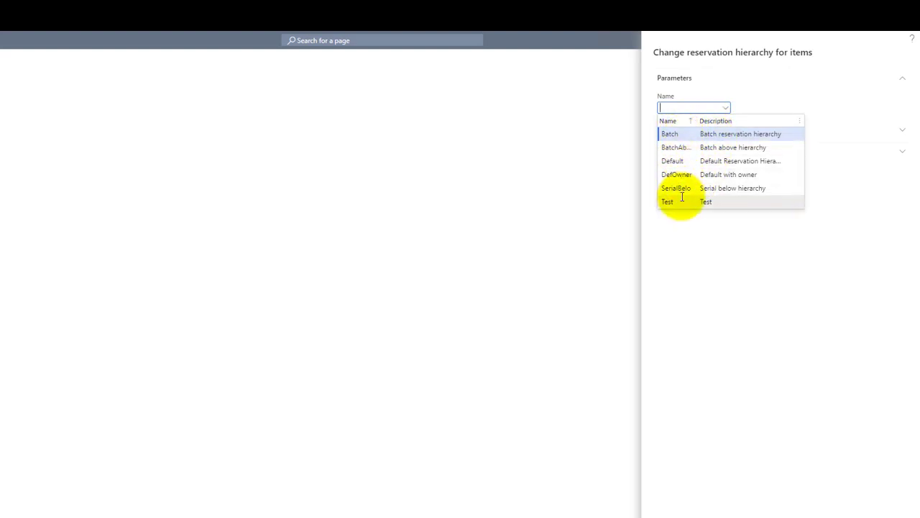
pyautogui.click(684, 161)
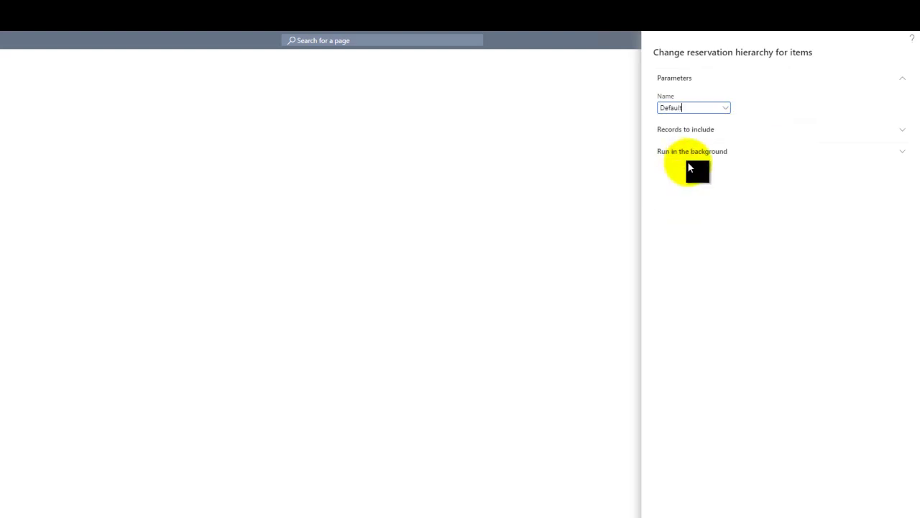
pyautogui.click(903, 132)
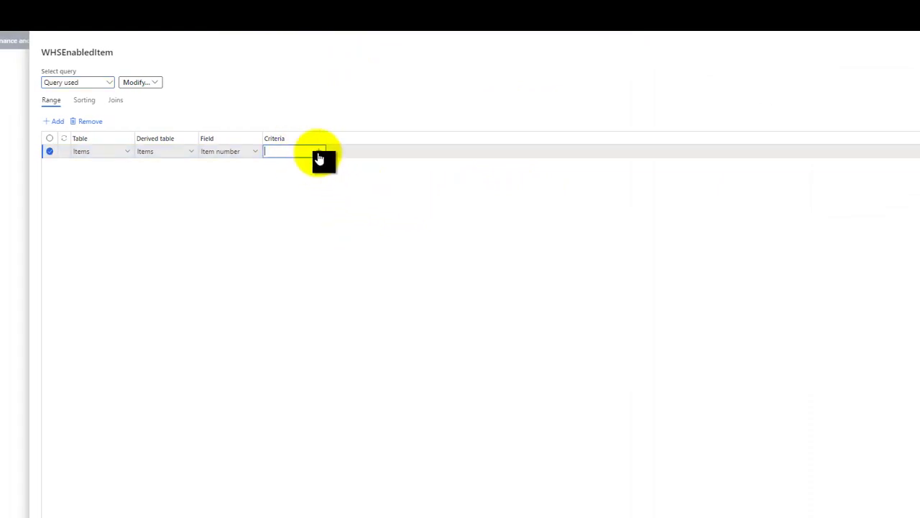
pyautogui.click(318, 153)
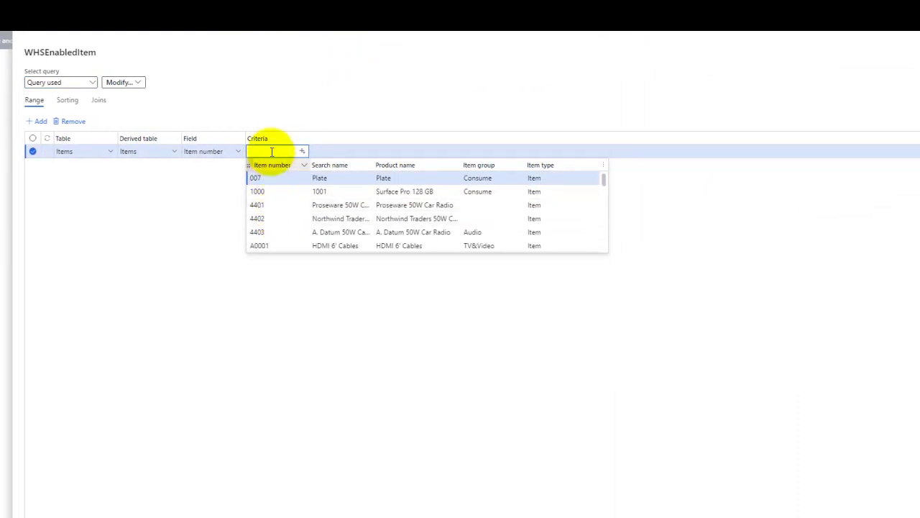
pyautogui.write('A')
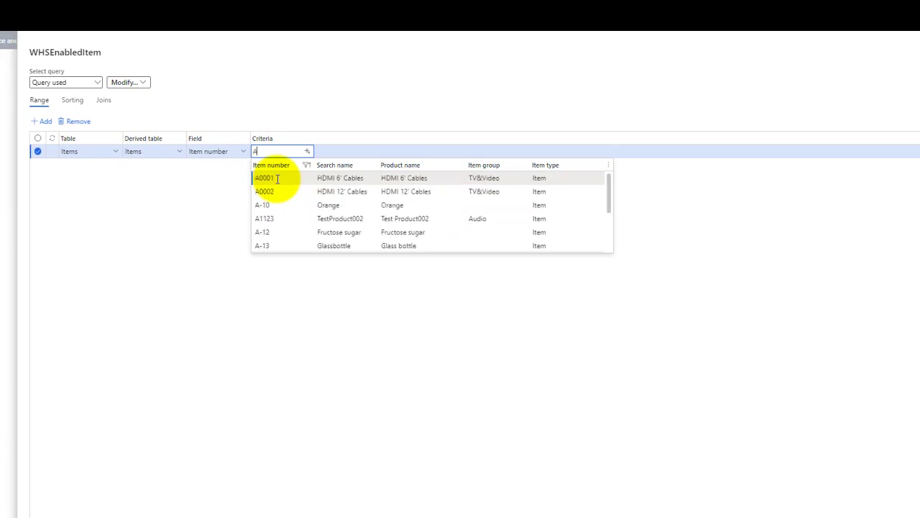
pyautogui.write('11')
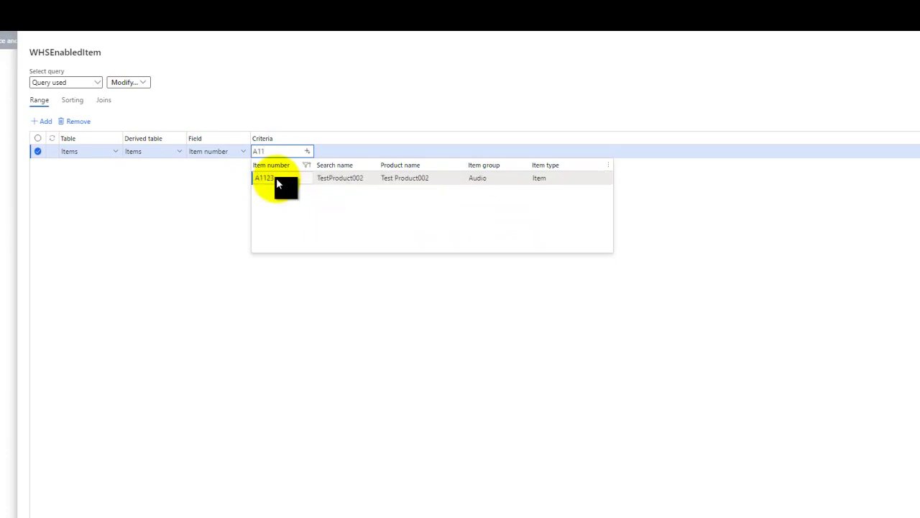
pyautogui.click(277, 179)
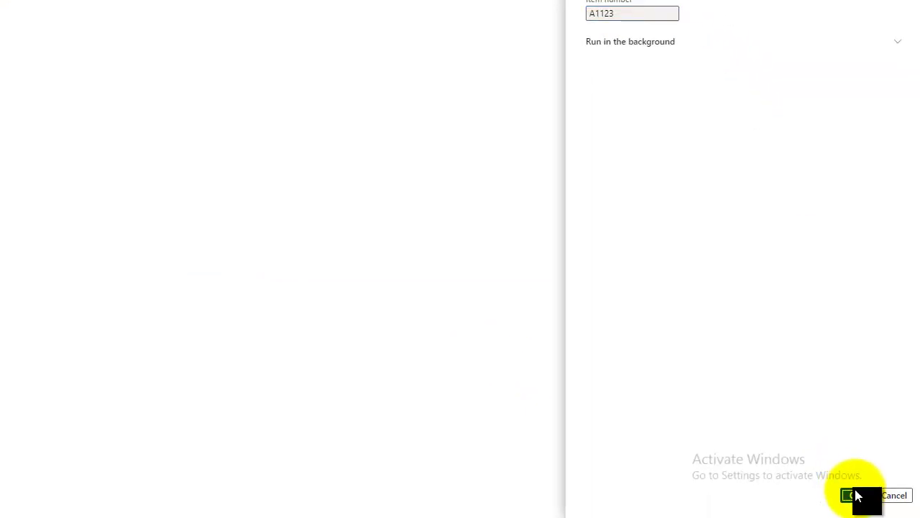
pyautogui.click(856, 494)
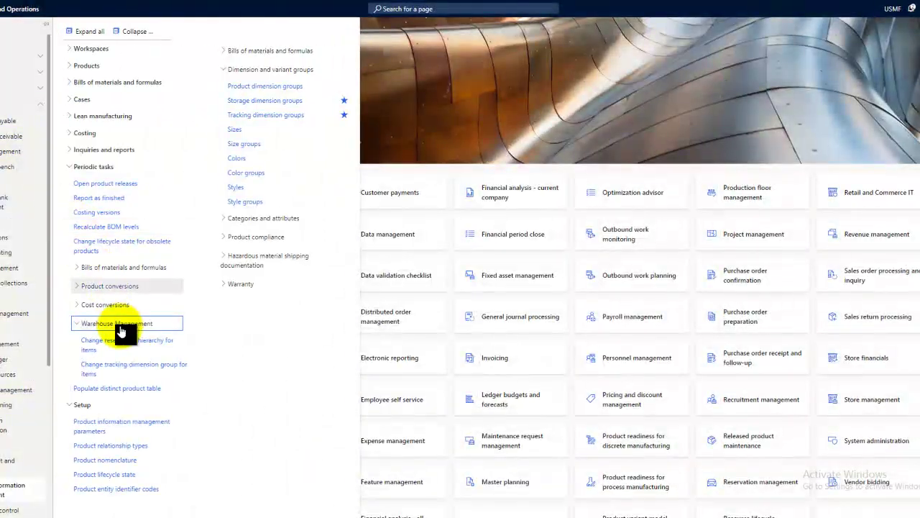
# Open the released product details of item A1123 from the released products list in product information management.
pyautogui.click(539, 155)
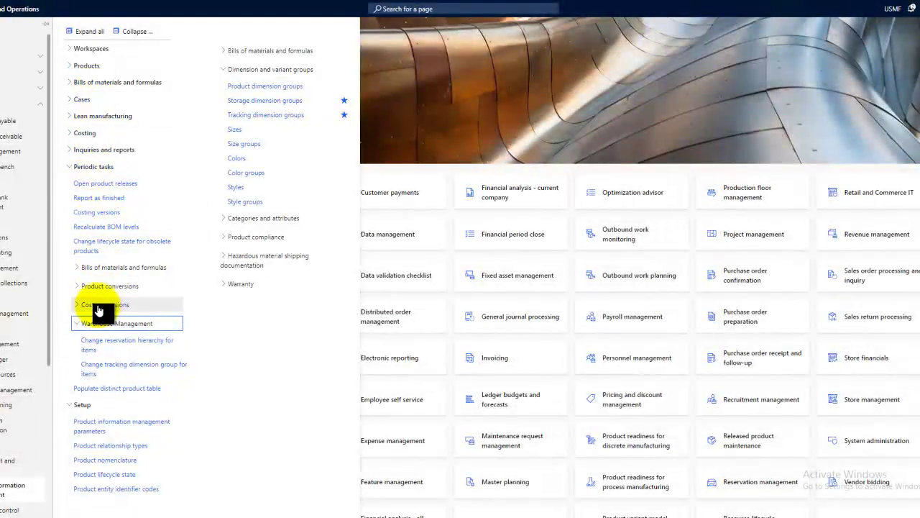
pyautogui.click(72, 166)
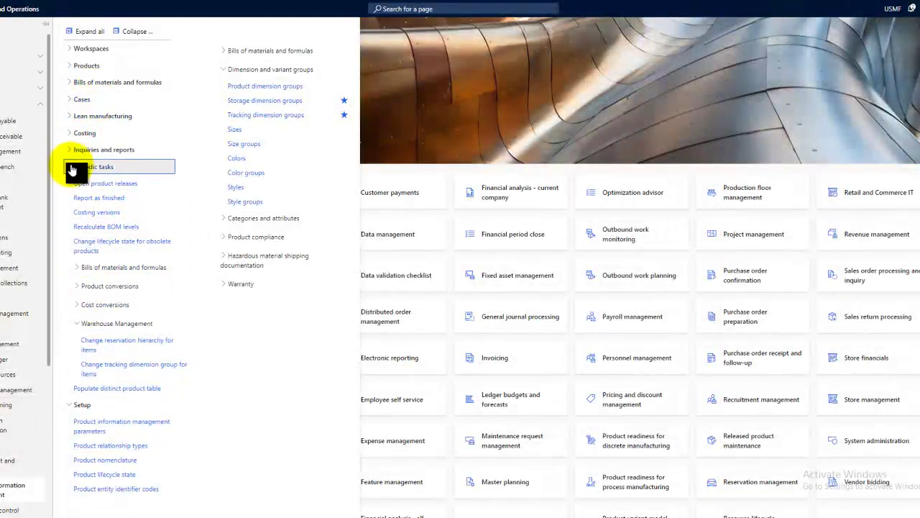
pyautogui.click(79, 65)
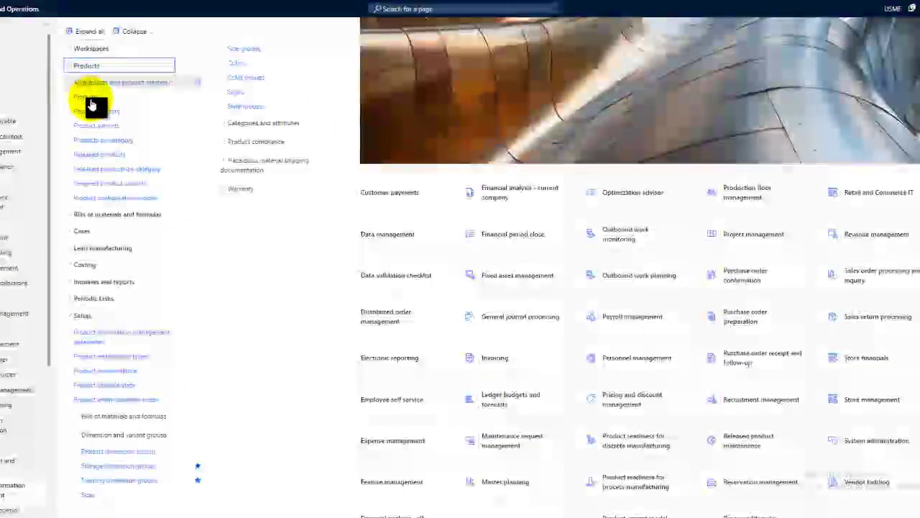
pyautogui.click(98, 157)
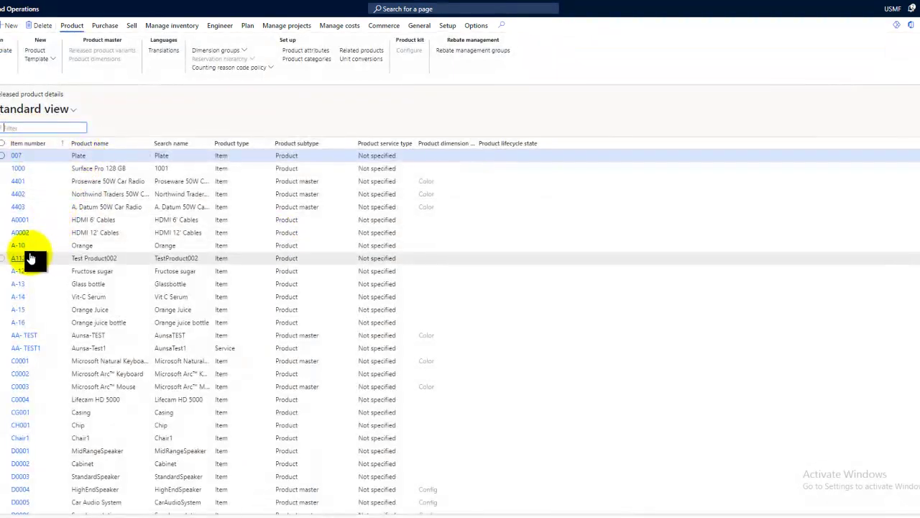
pyautogui.click(23, 260)
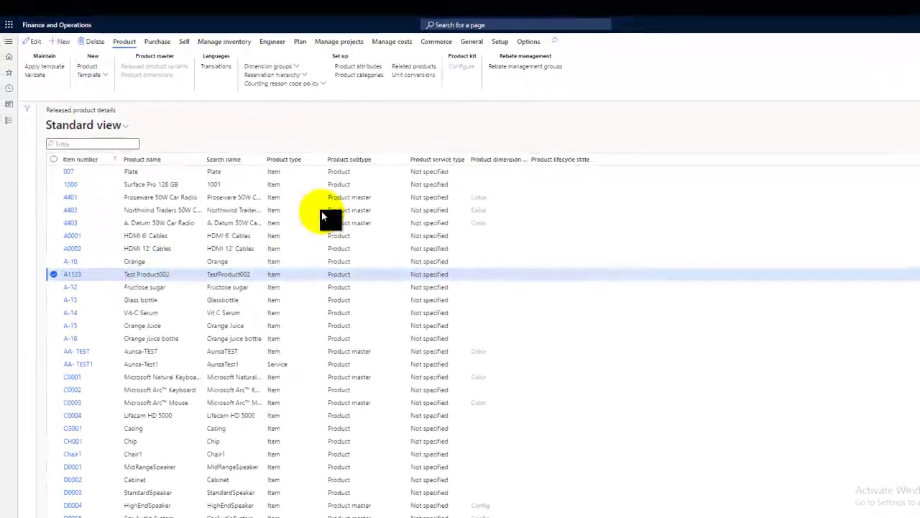
# Assign the Test reservation hierarchy to item A1123 in its released product details.
pyautogui.click(303, 78)
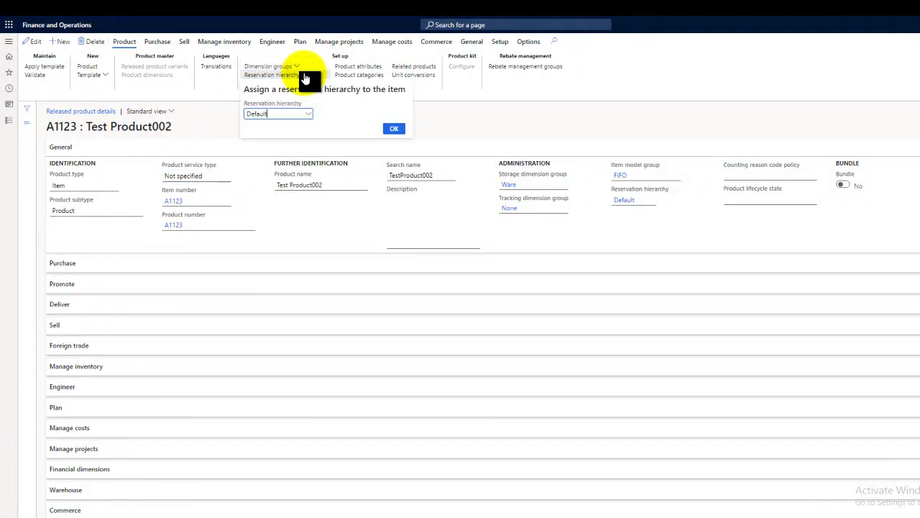
pyautogui.click(308, 113)
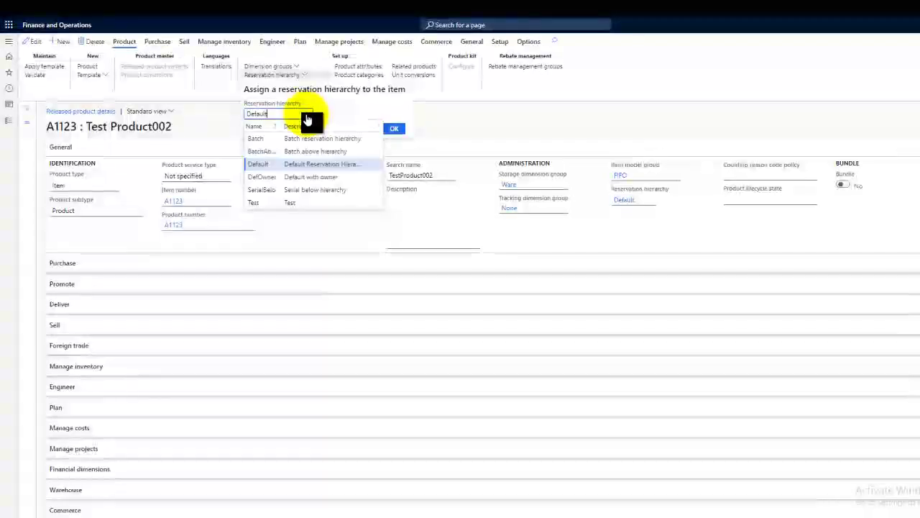
pyautogui.click(270, 202)
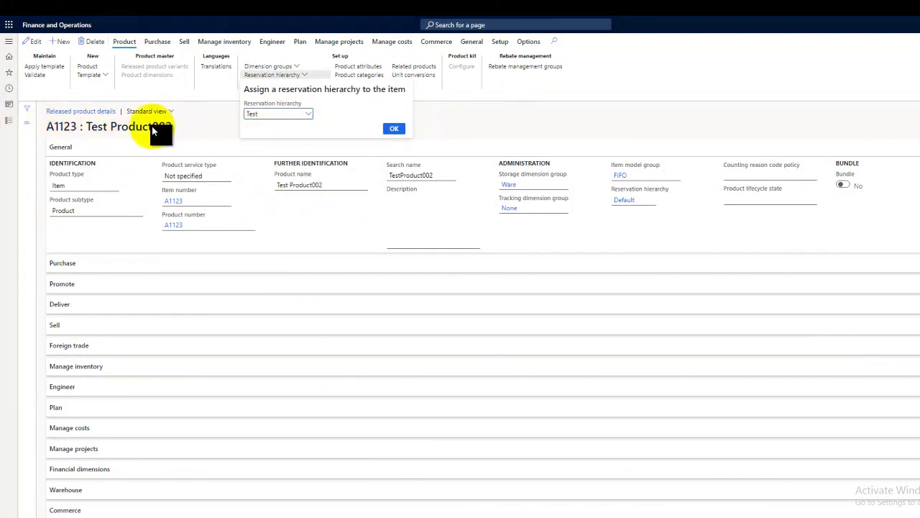
pyautogui.click(393, 129)
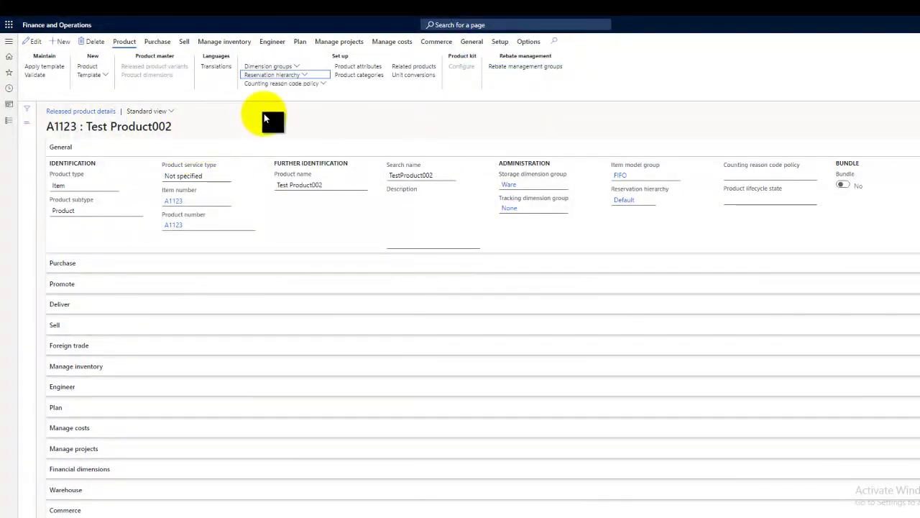